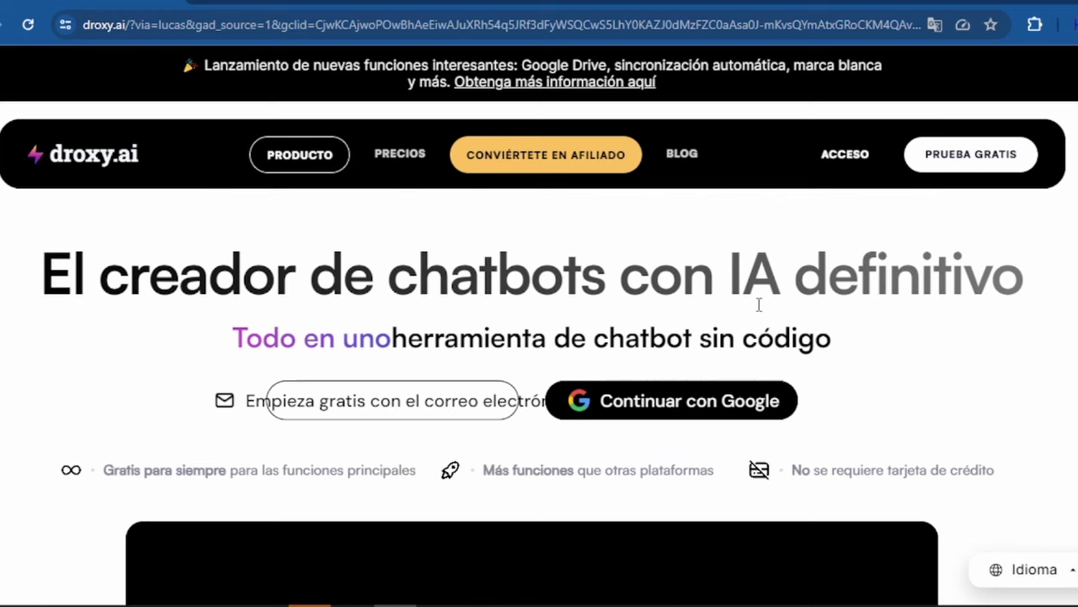
Look over the Droxy home page and sign in to the dashboard with a Google account.
scroll(906, 363, down, 1)
scroll(907, 364, down, 2)
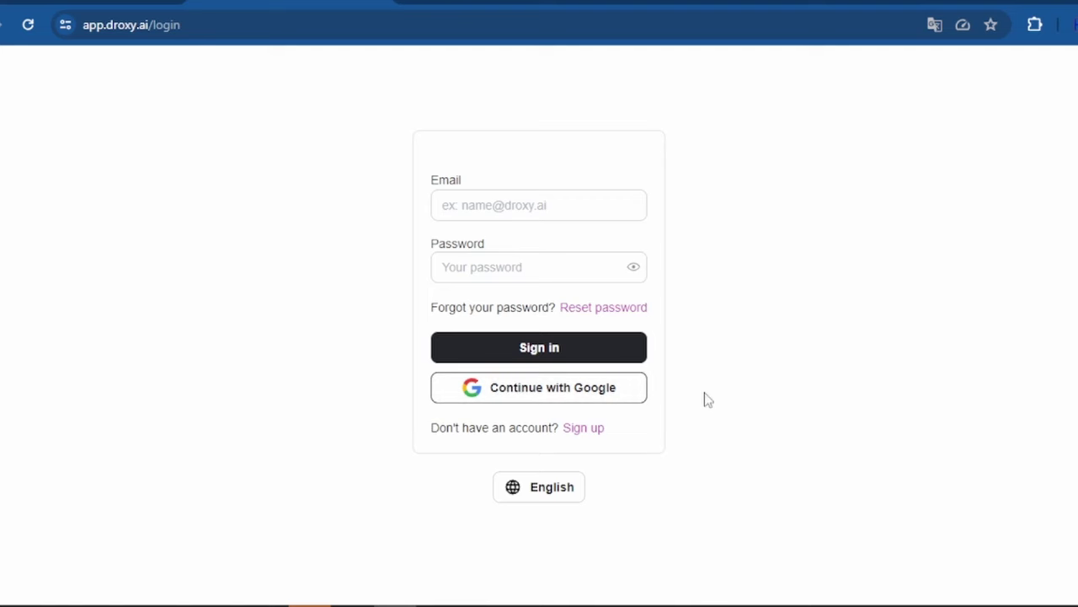
click(562, 398)
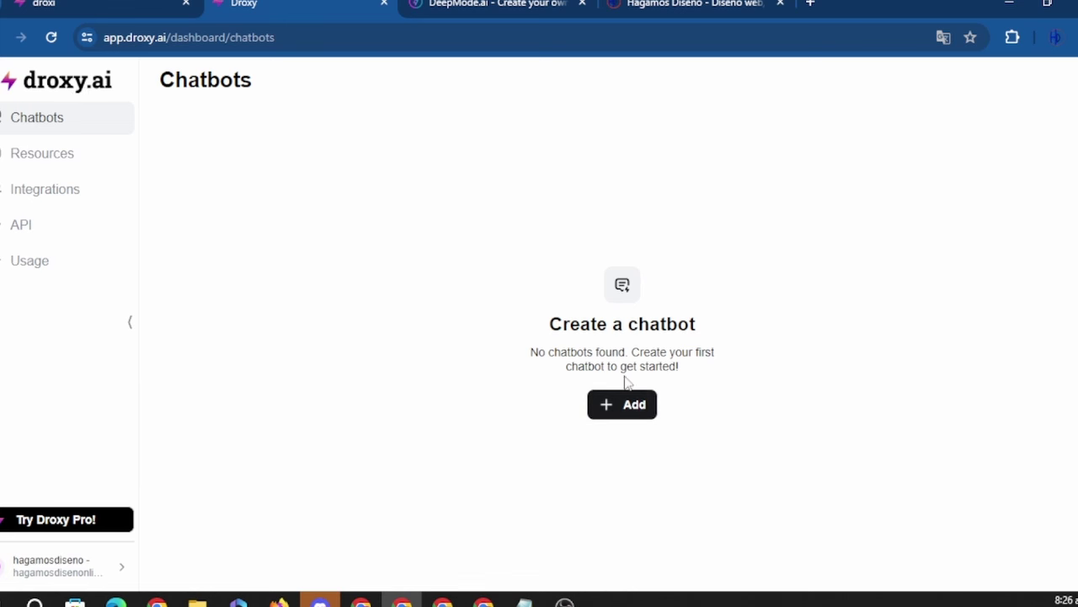
Translate the chatbot dashboard into Spanish and close the translation options.
click(943, 37)
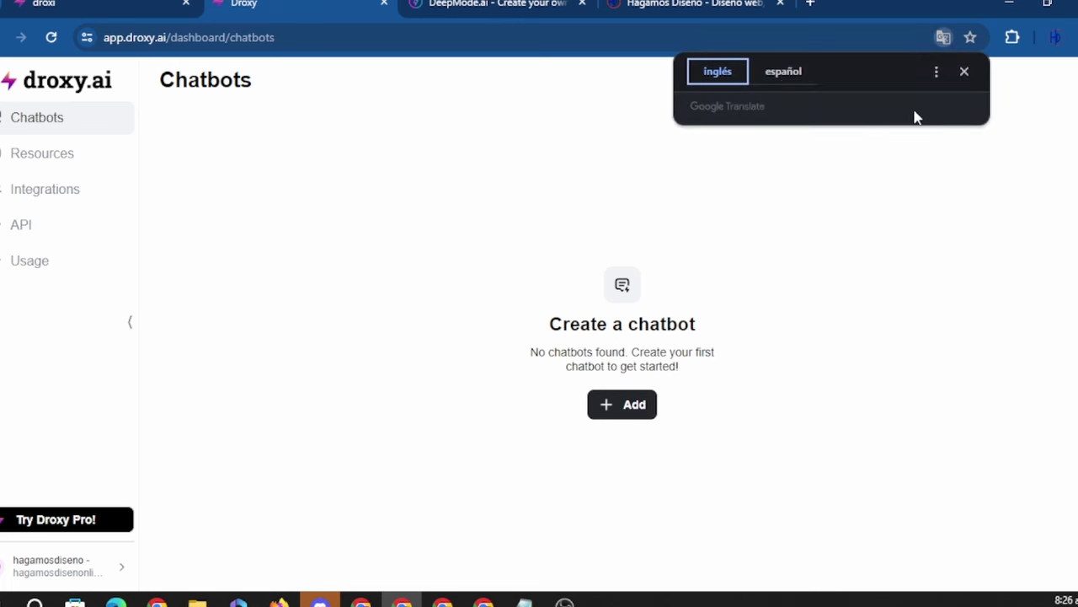
click(788, 74)
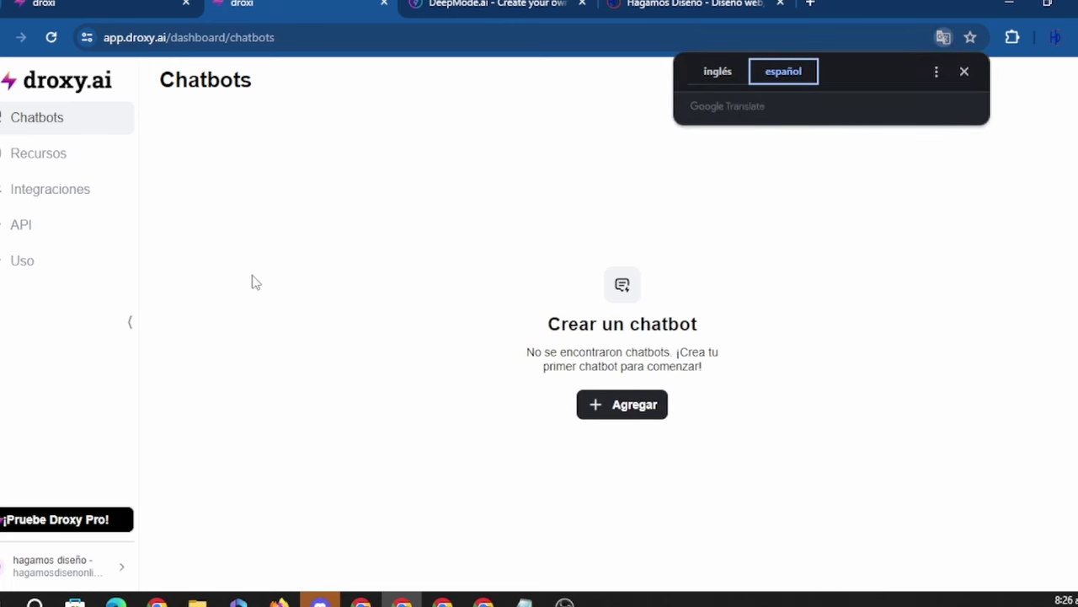
click(226, 241)
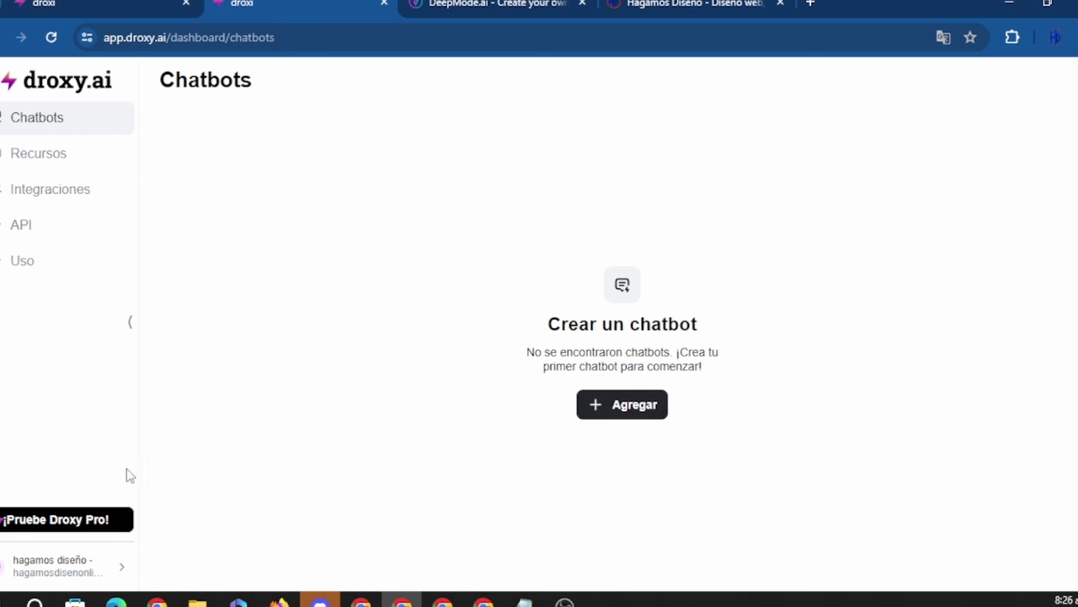
Start a new chatbot and try to upload five PDFs, including "5 elementos del diseño UX", as its training resources.
click(613, 408)
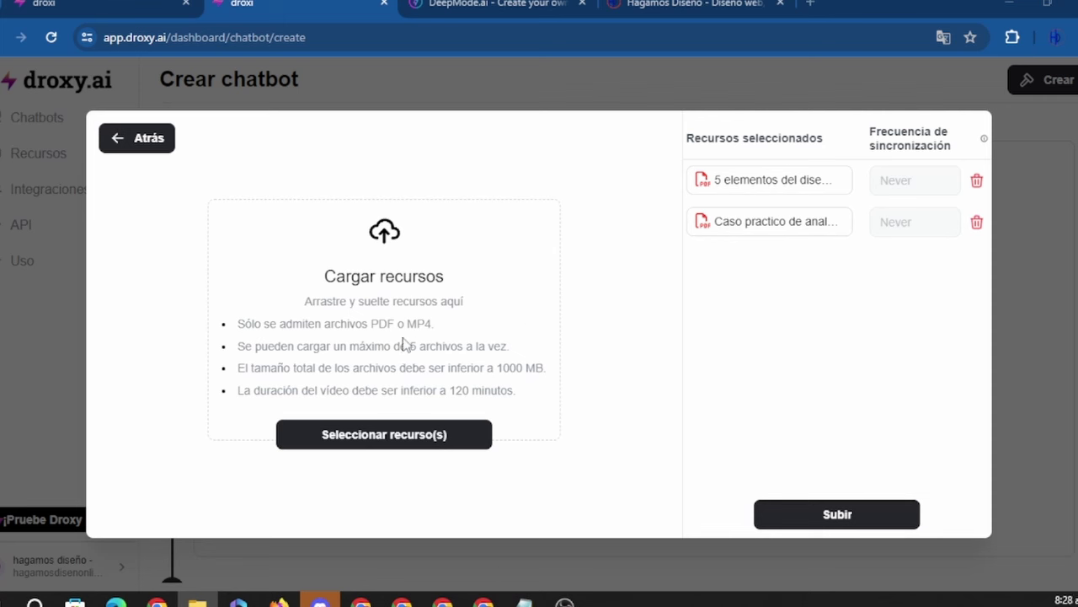
drag(405, 344, 404, 344)
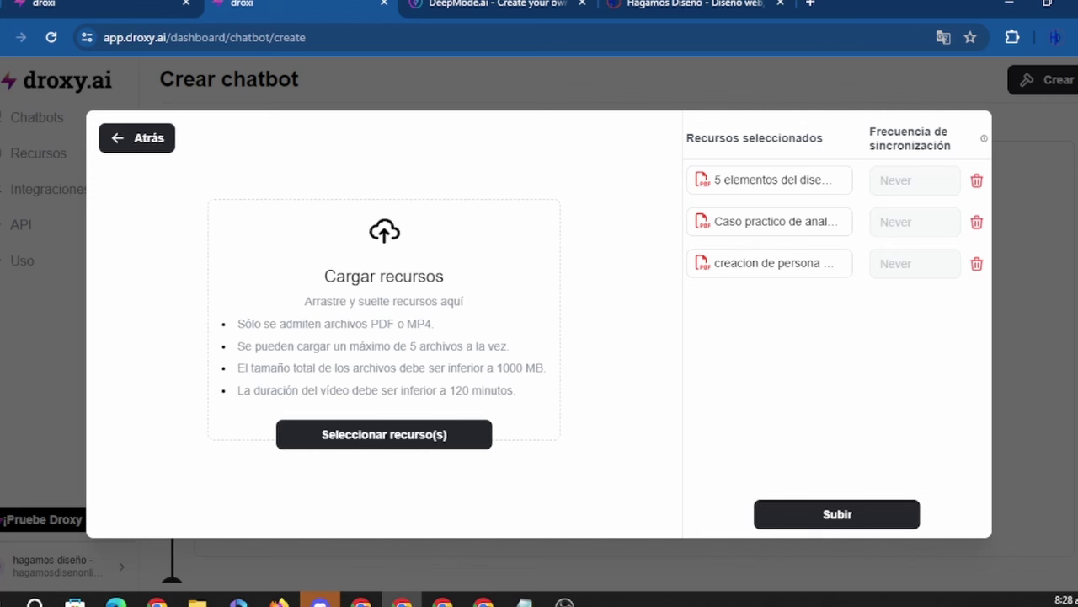
drag(893, 397, 412, 345)
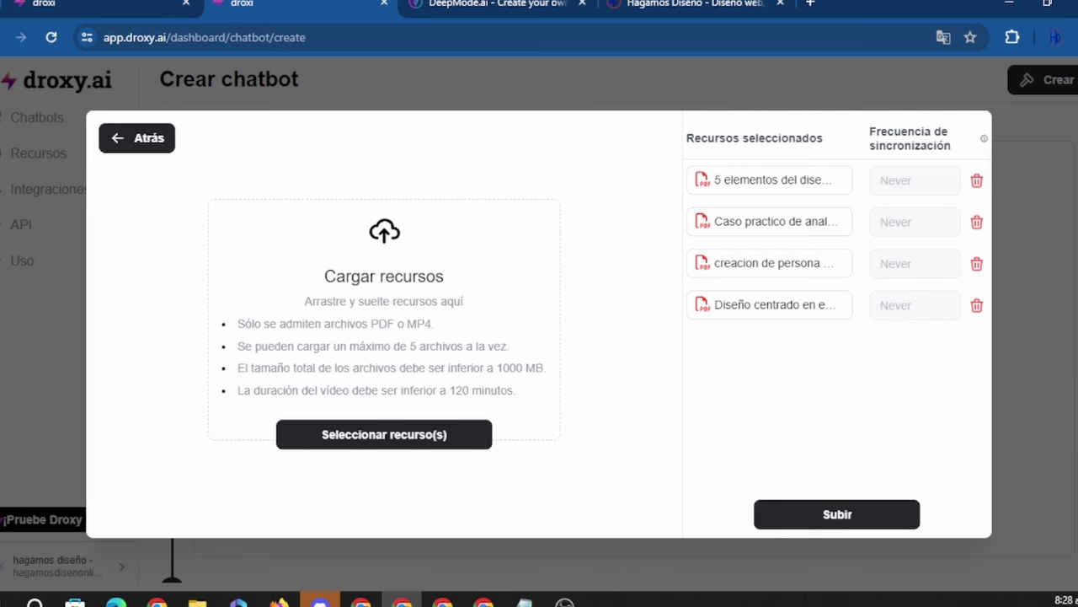
drag(289, 306, 328, 309)
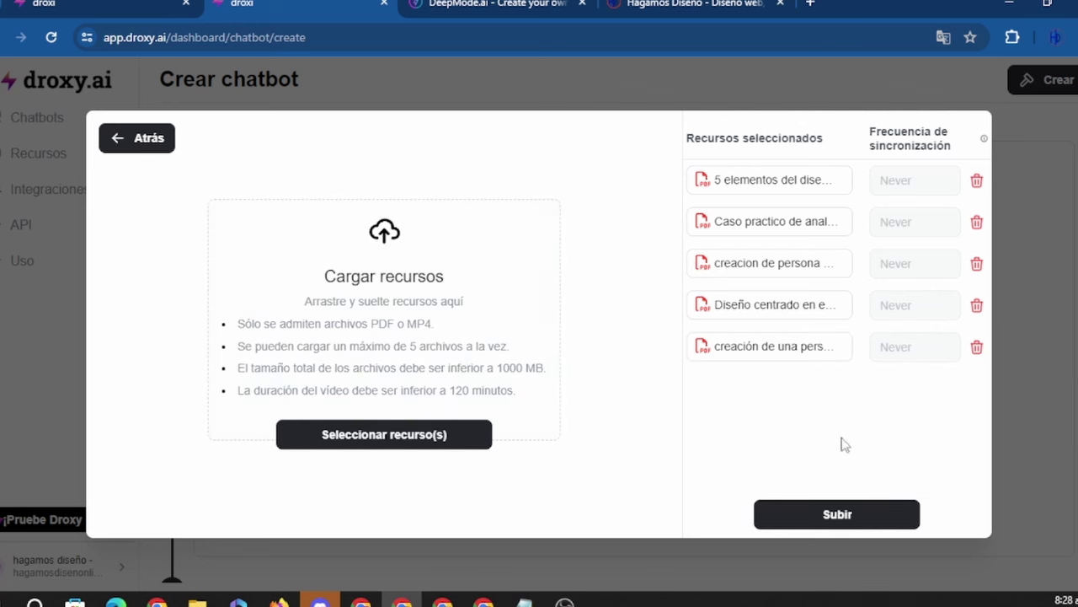
click(836, 516)
Look over the chatbot creation settings and check the resource library for the uploaded PDFs.
scroll(505, 287, down, 10)
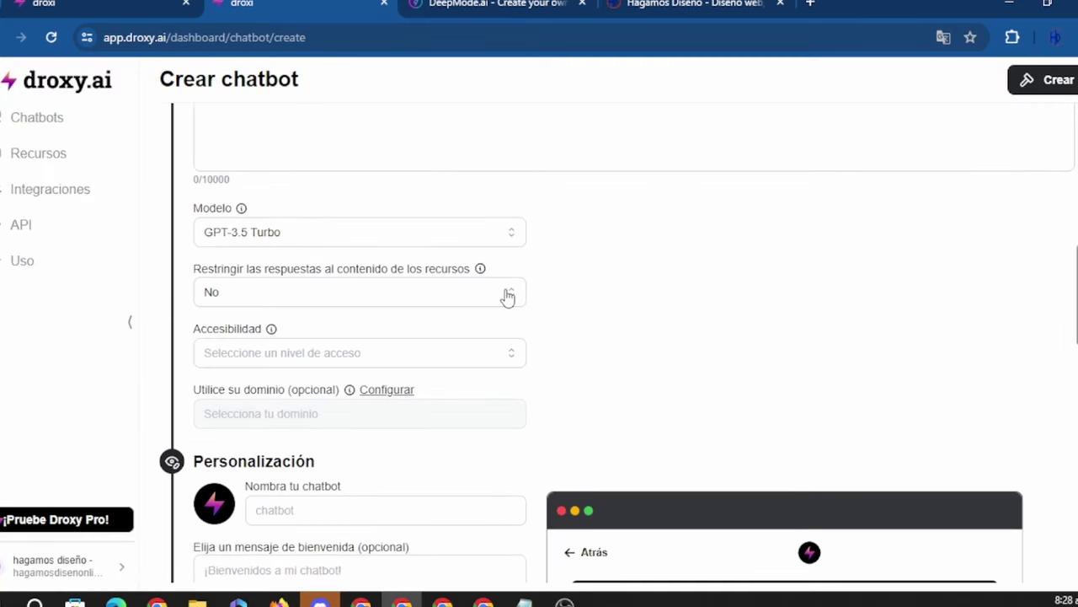
scroll(506, 297, down, 9)
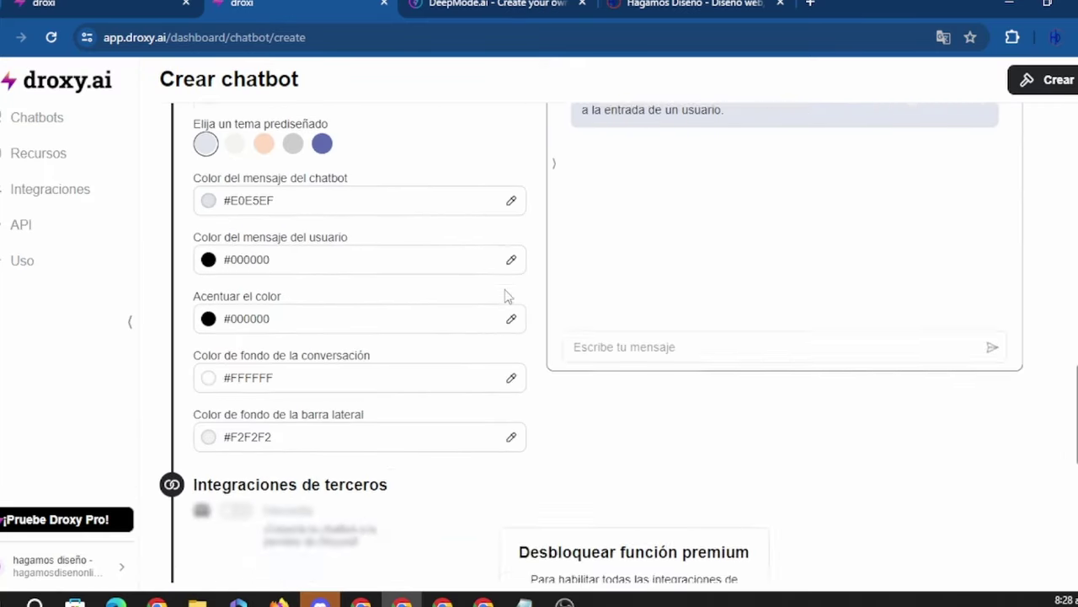
scroll(504, 296, up, 15)
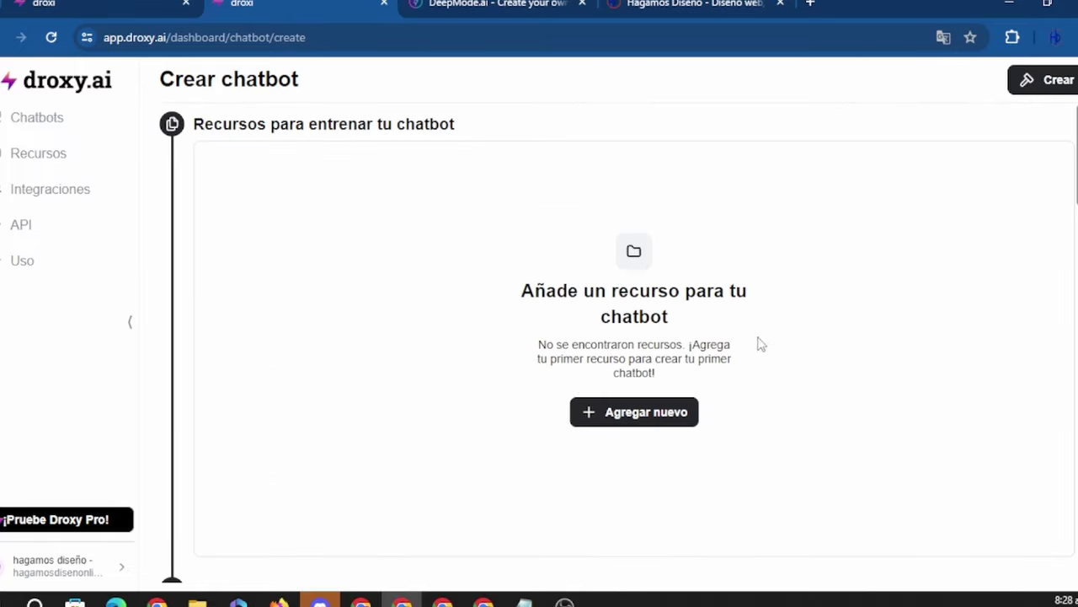
click(31, 162)
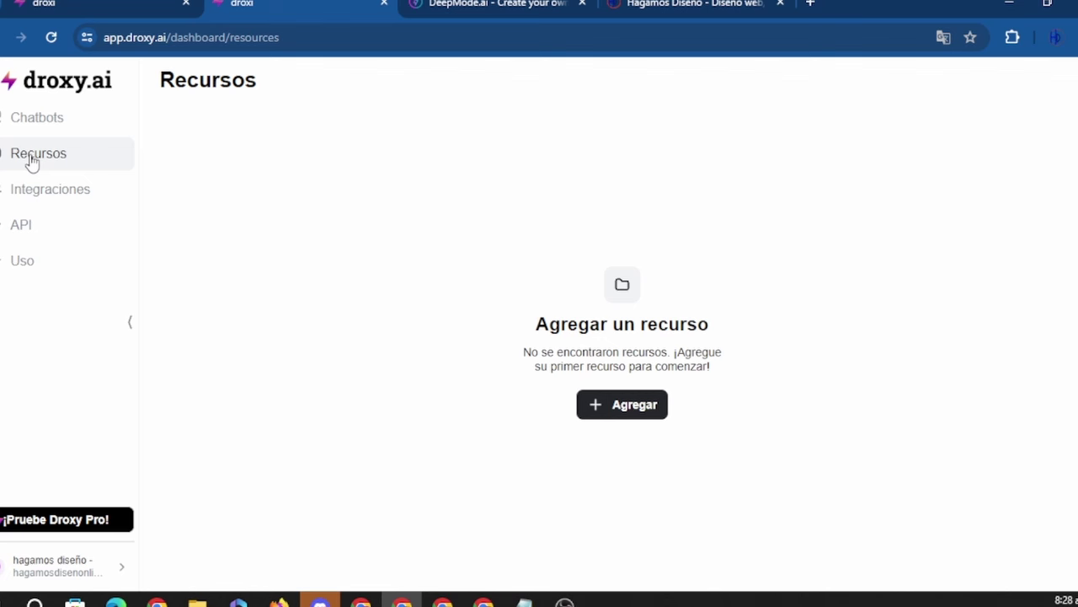
click(36, 117)
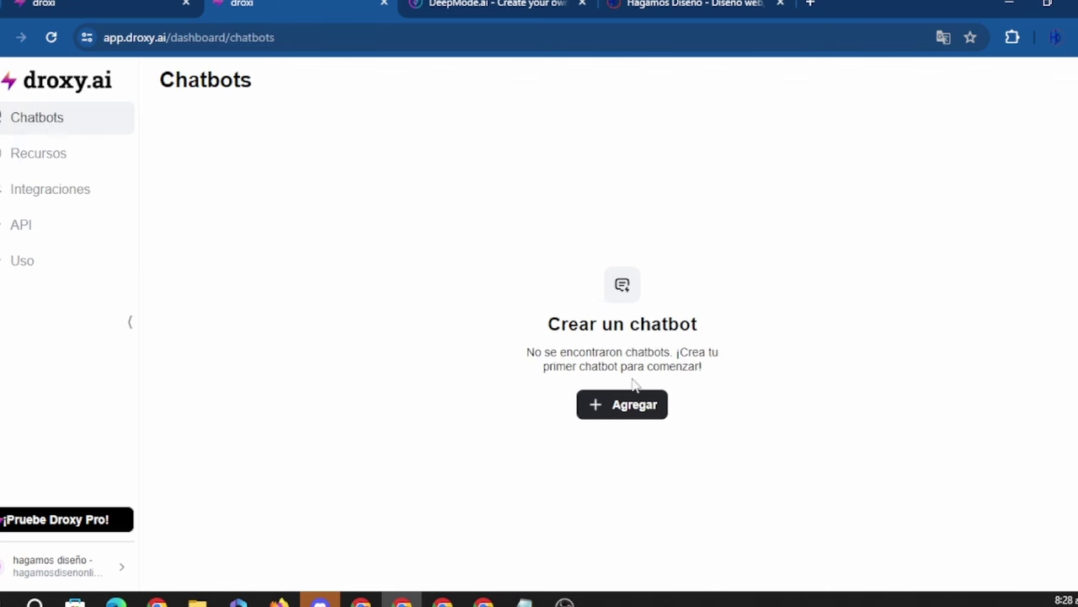
Start a new chatbot again and upload two PDFs, "5 elementos del diseño UX" and the "Caso practico" file, as training resources.
click(623, 406)
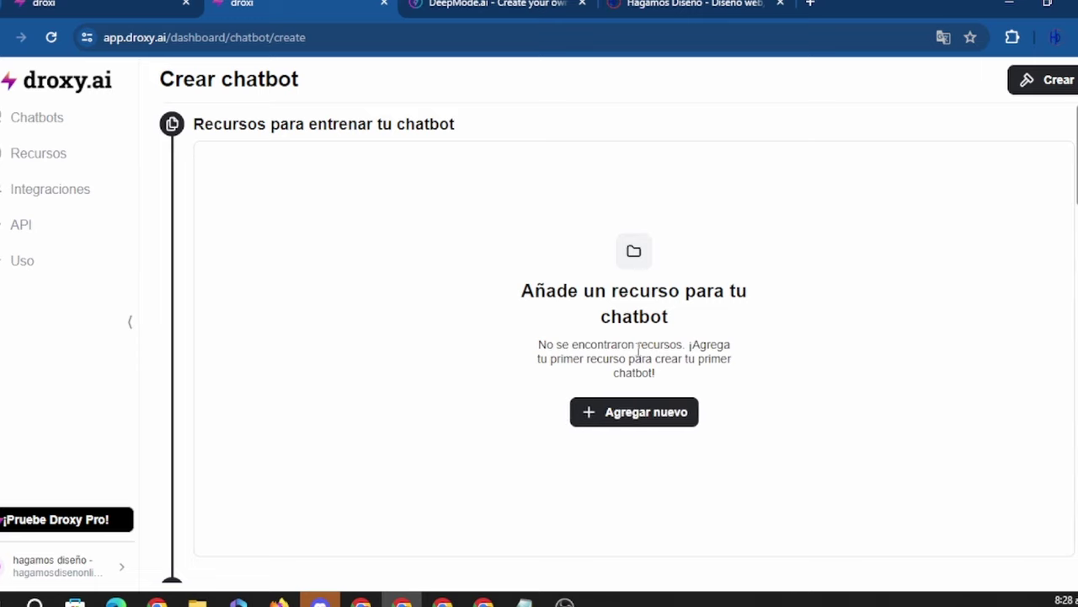
click(634, 411)
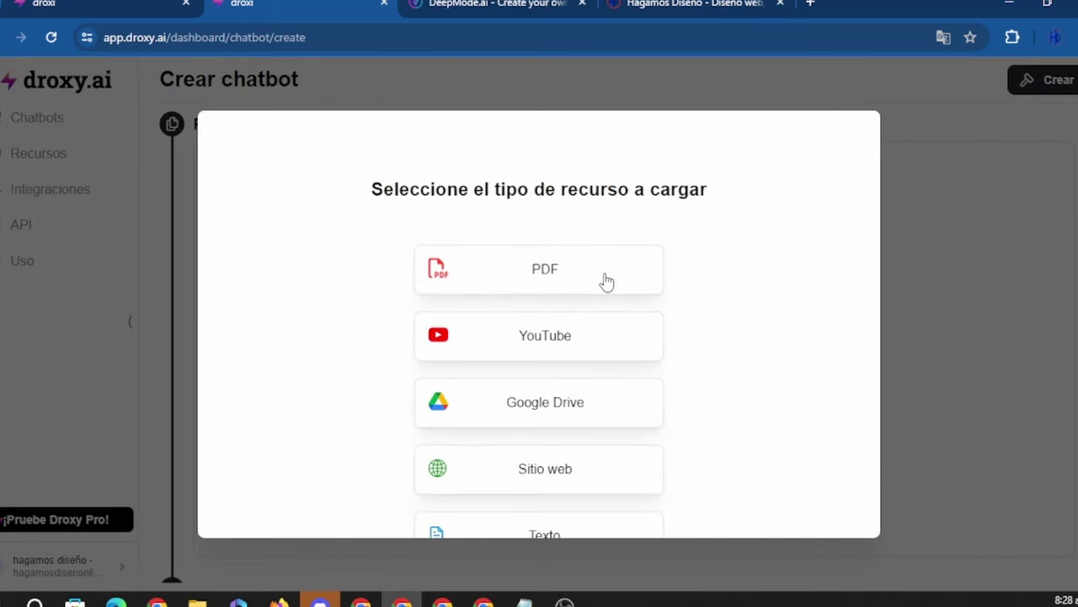
click(526, 267)
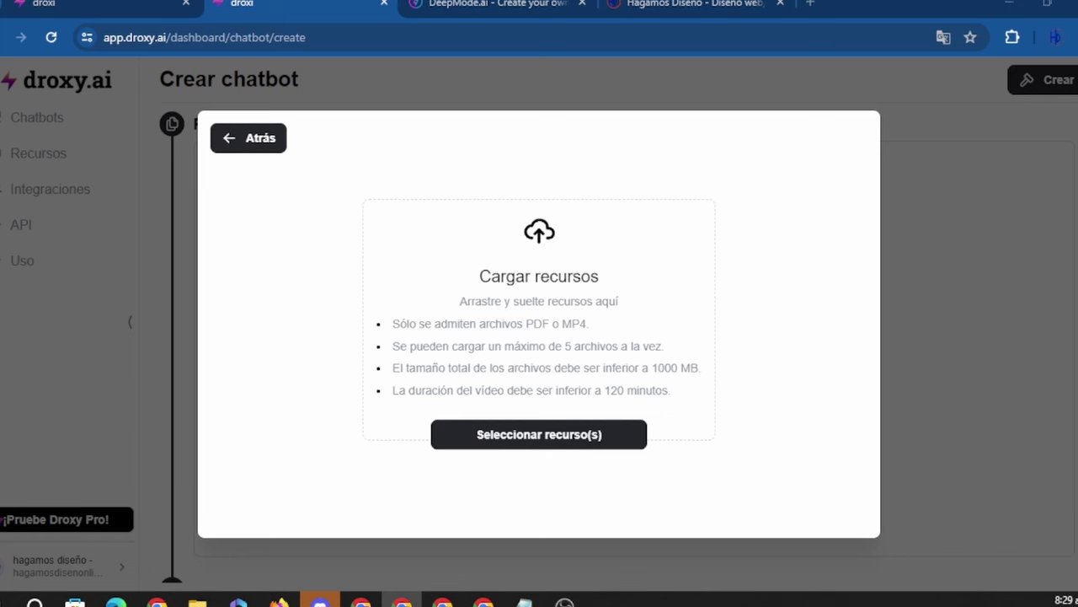
drag(529, 395, 513, 380)
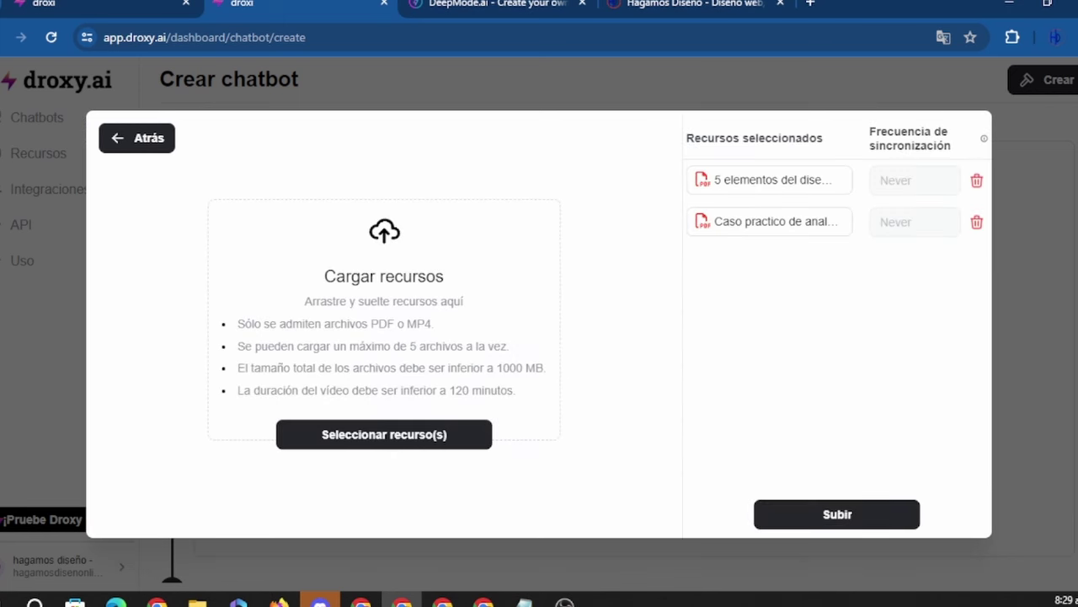
click(835, 515)
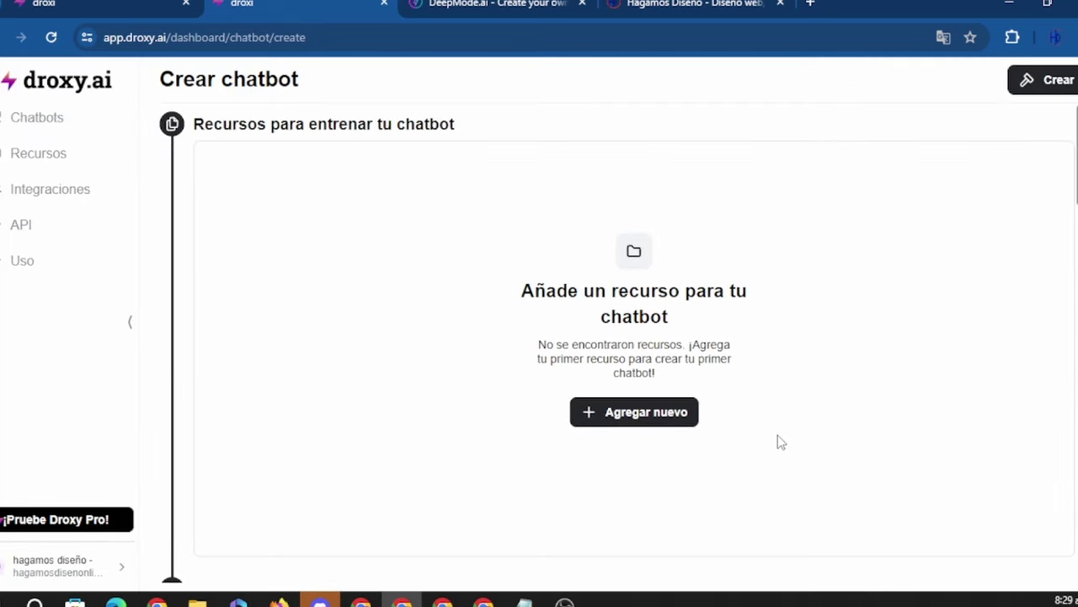
click(640, 411)
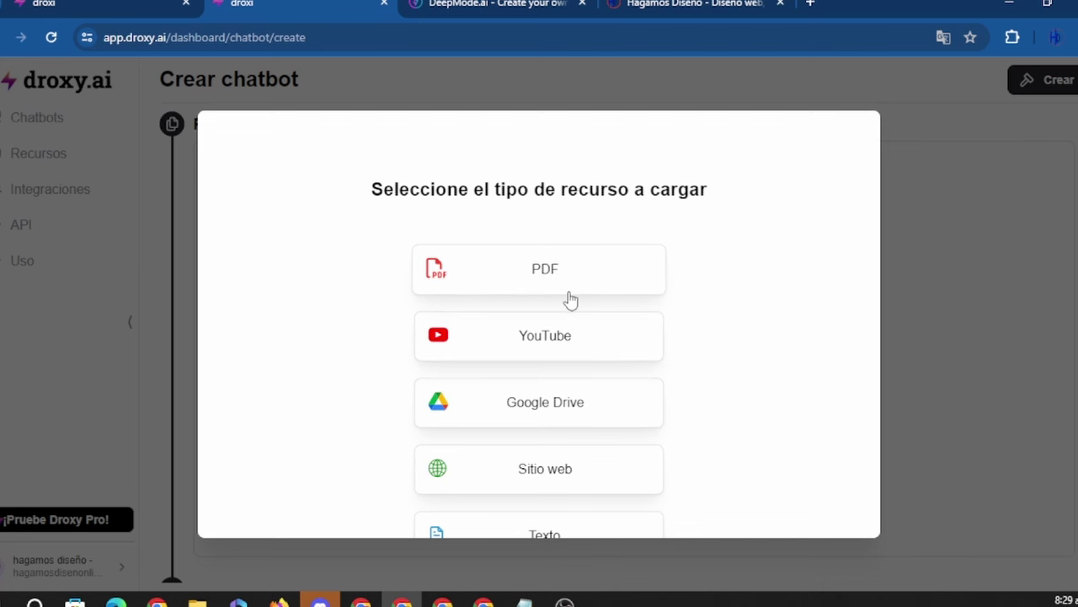
click(929, 308)
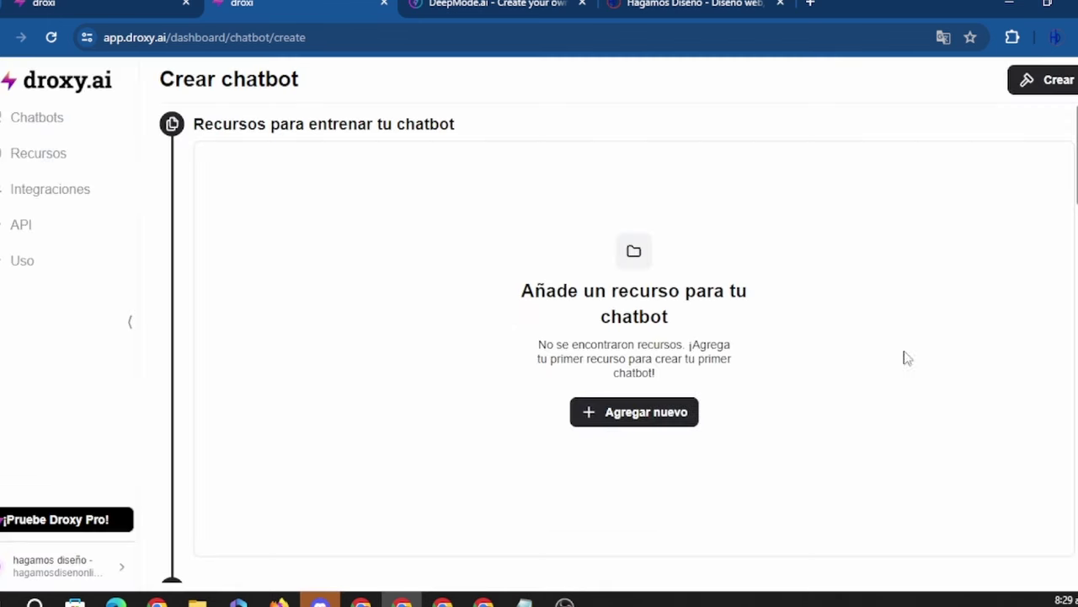
click(627, 414)
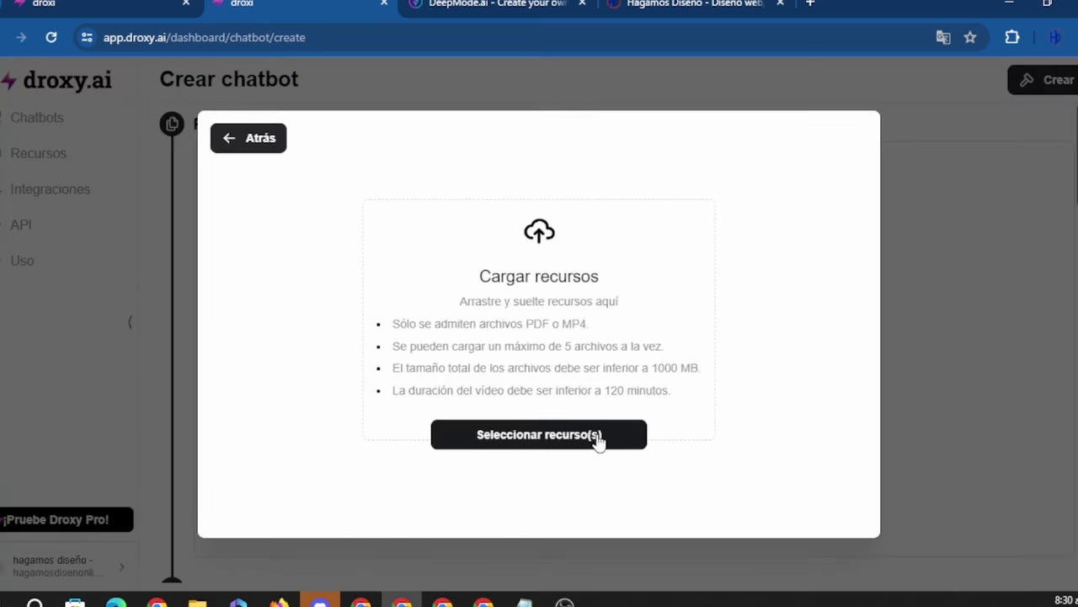
key(Escape)
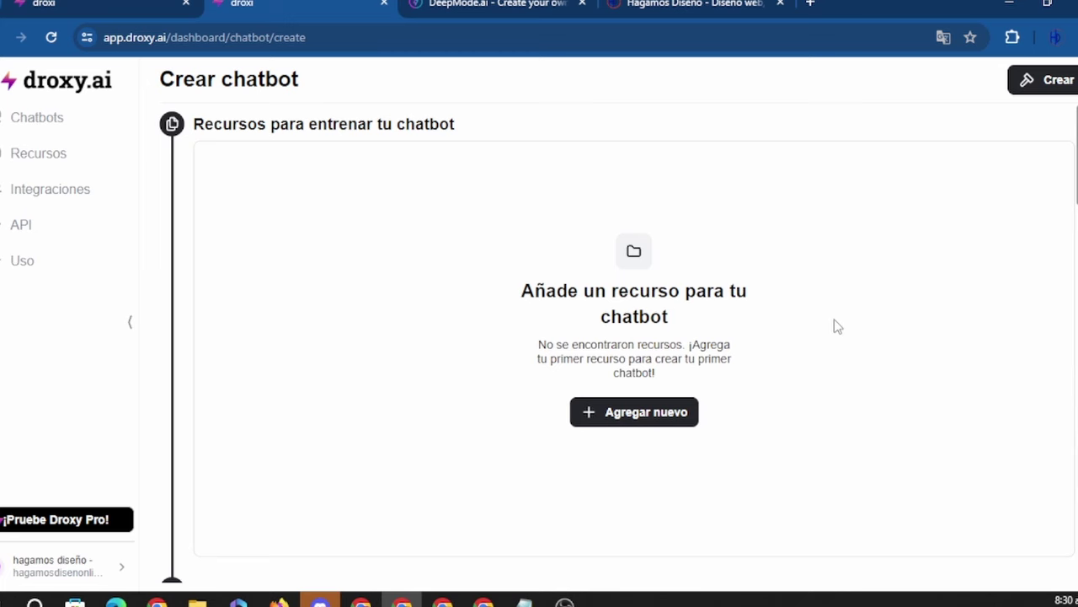
Examine the chatbot form's behavior, model, access, personalization, integration and tool sections.
scroll(837, 326, down, 5)
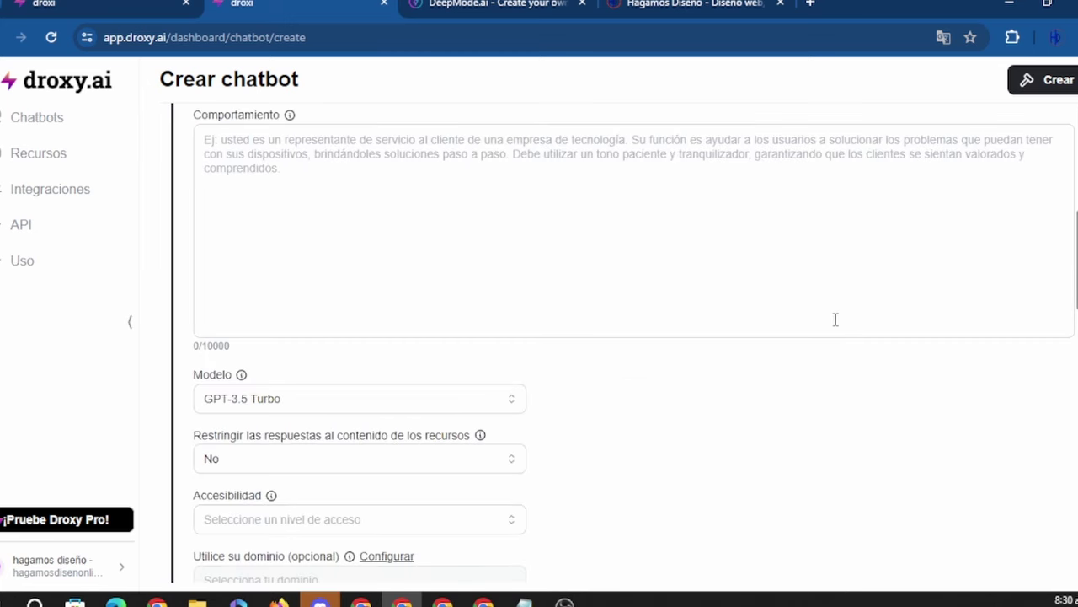
scroll(835, 319, down, 5)
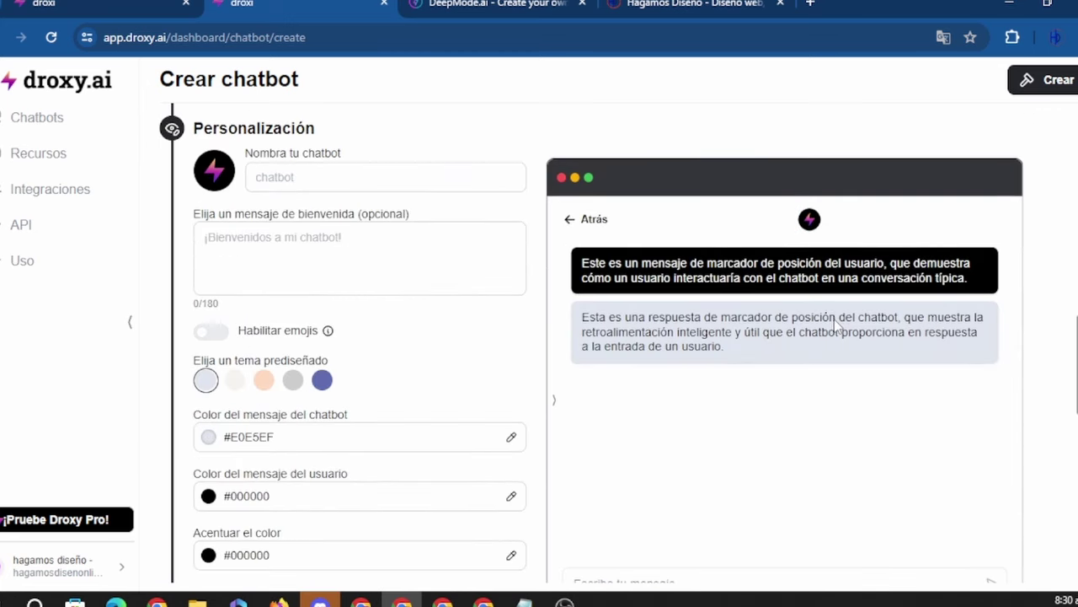
scroll(837, 324, down, 8)
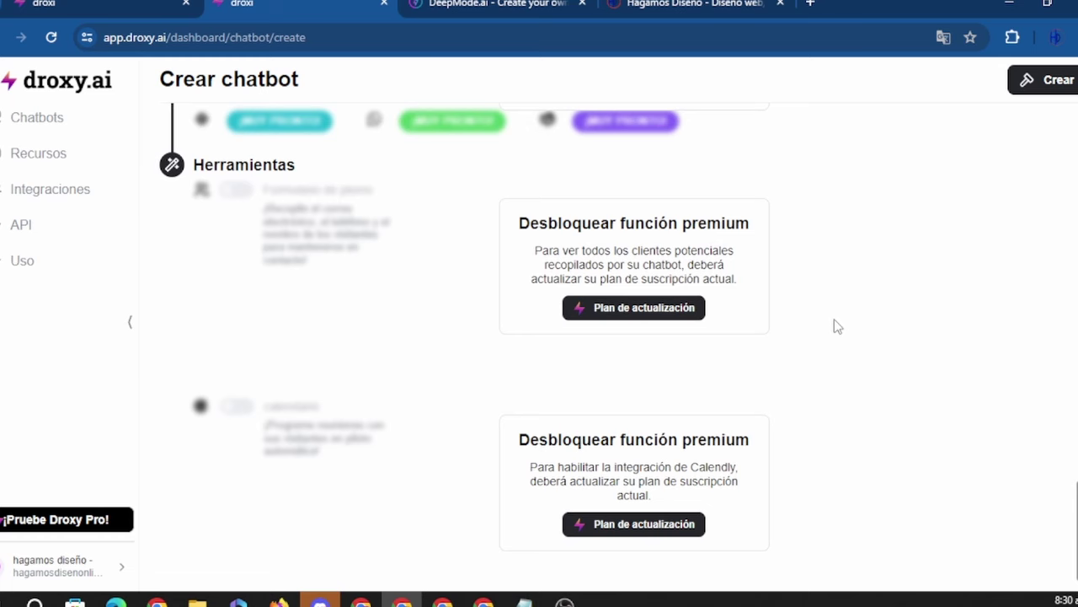
scroll(837, 326, up, 7)
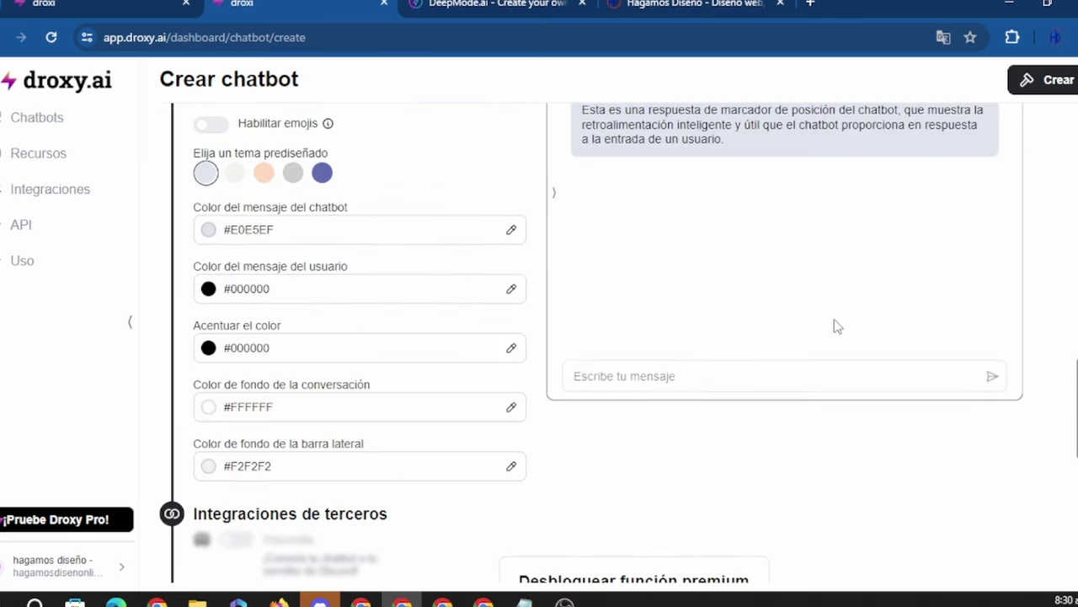
scroll(834, 327, up, 2)
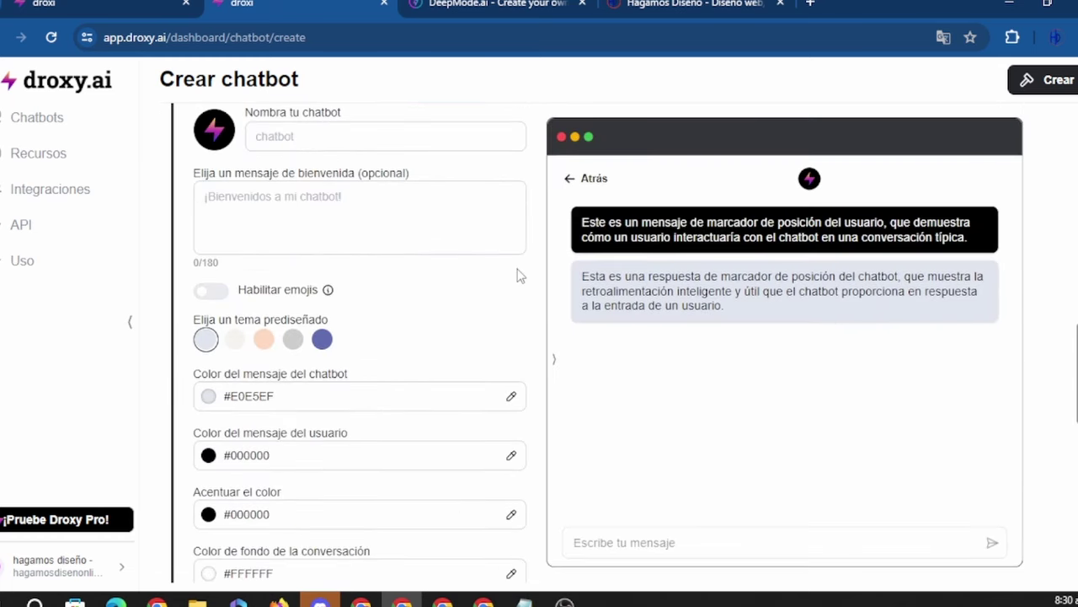
scroll(518, 274, up, 2)
scroll(521, 275, up, 10)
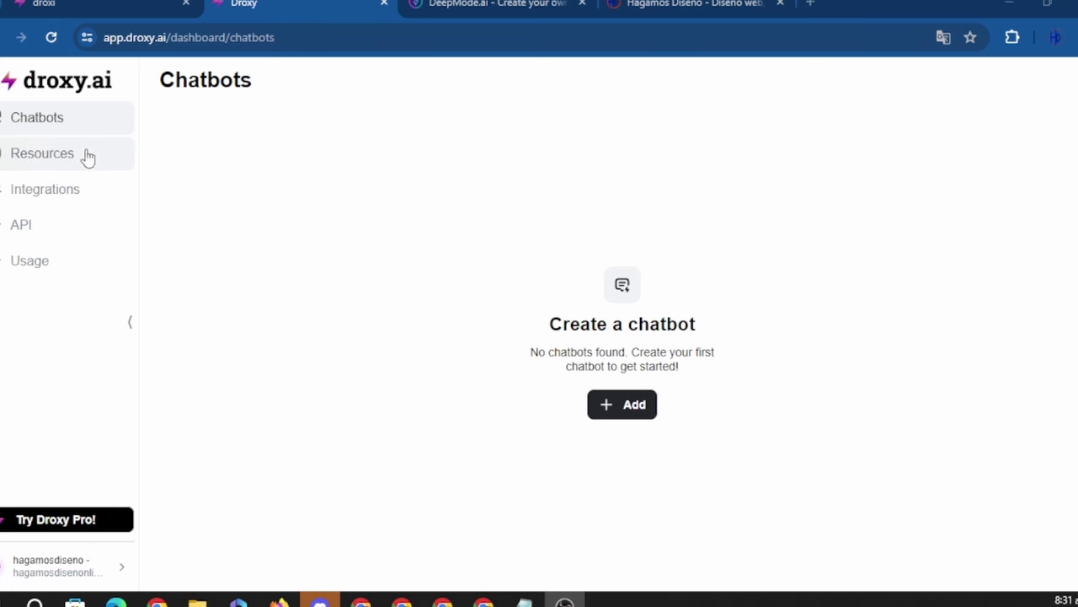
Check the chatbot and resource lists, and translate the resource library page into Spanish.
click(38, 158)
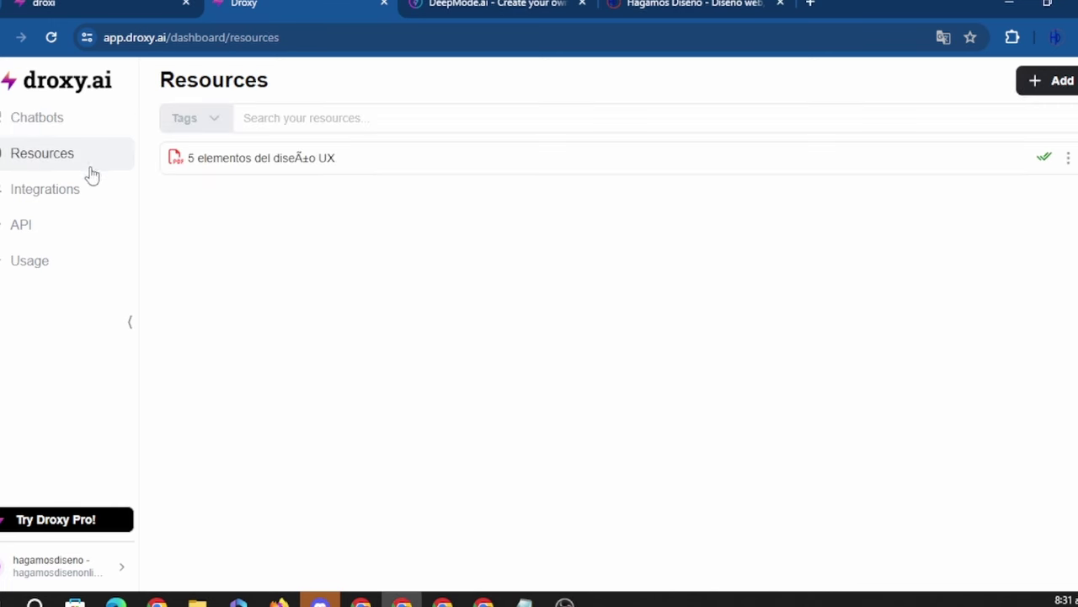
click(49, 123)
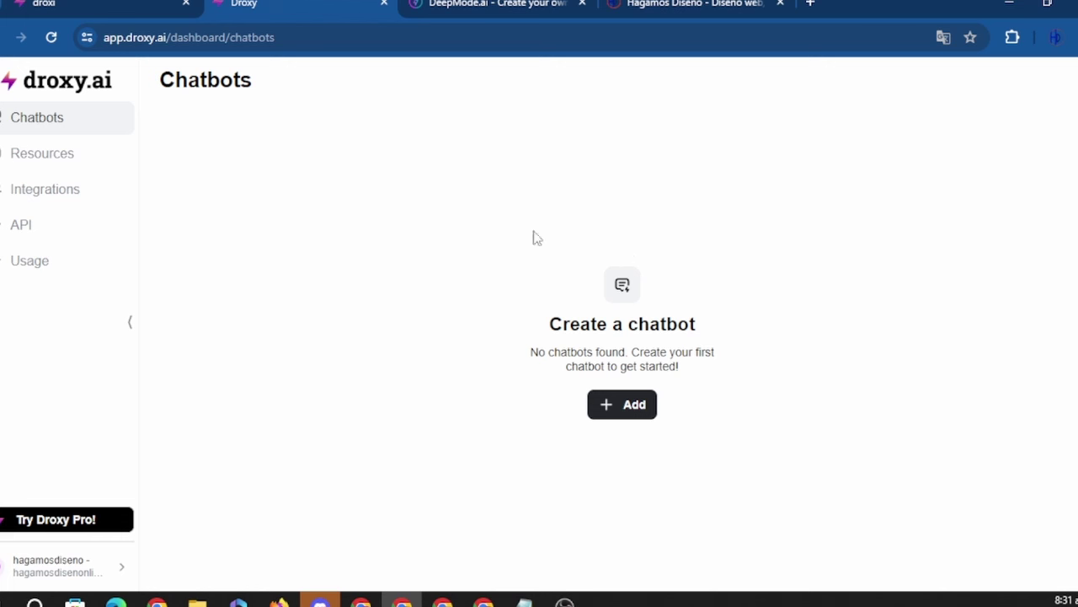
click(30, 157)
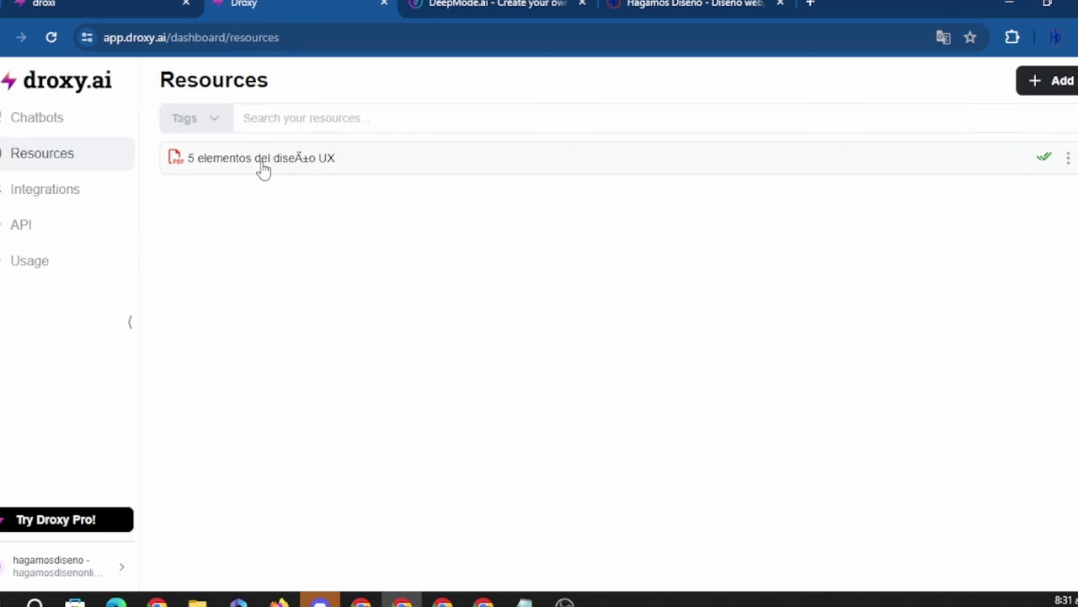
click(943, 37)
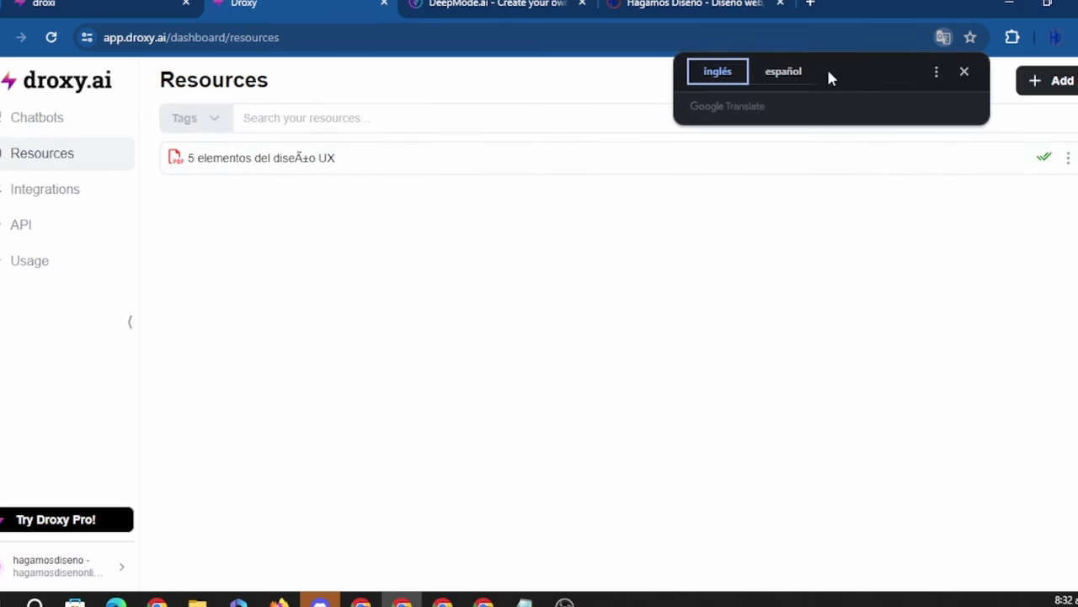
click(278, 210)
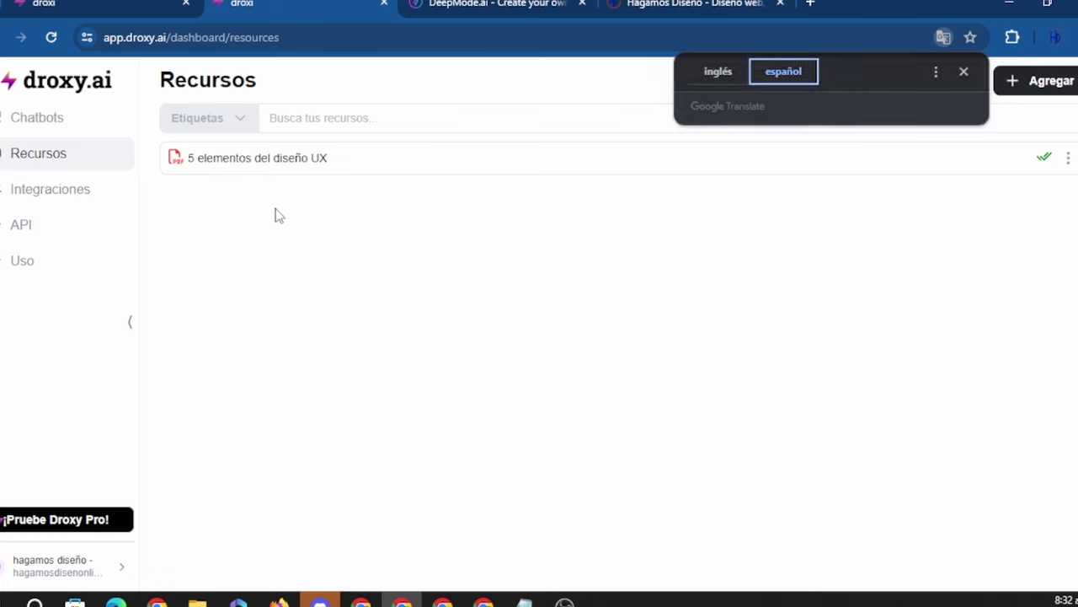
Upload five more PDFs to the resource library, covering customer journey, interview skills, data-based personas, user-centered design and the beginners' analysis guide.
click(1016, 86)
click(558, 275)
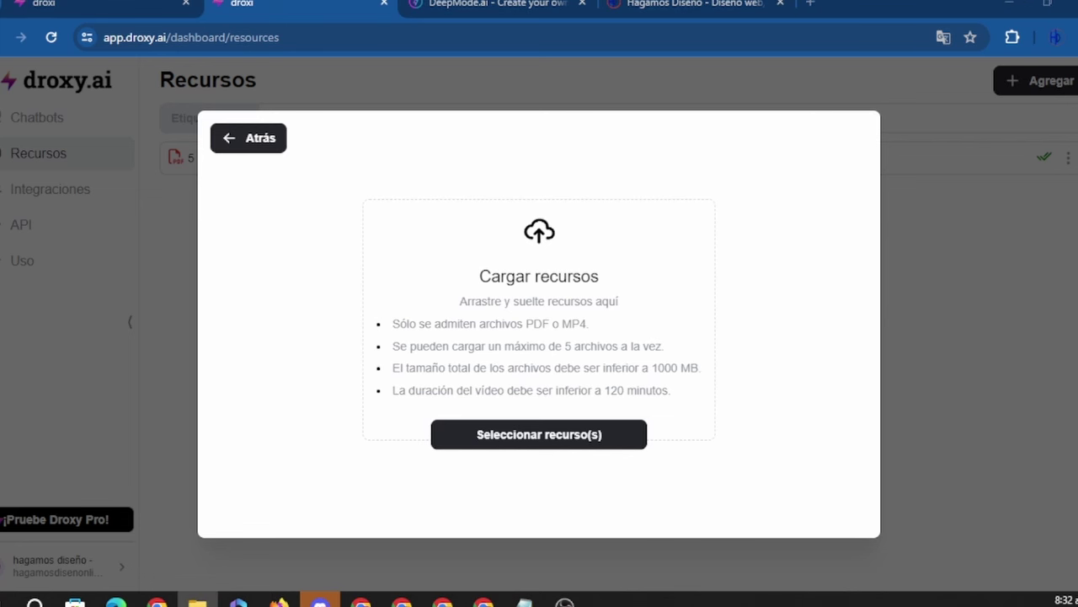
drag(455, 318, 485, 330)
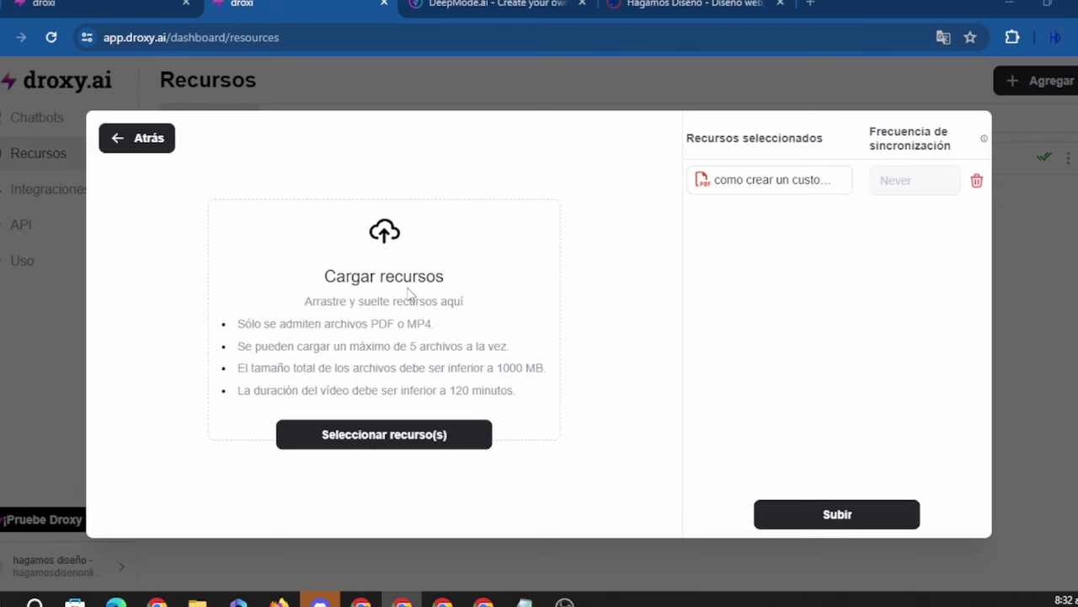
drag(408, 293, 396, 296)
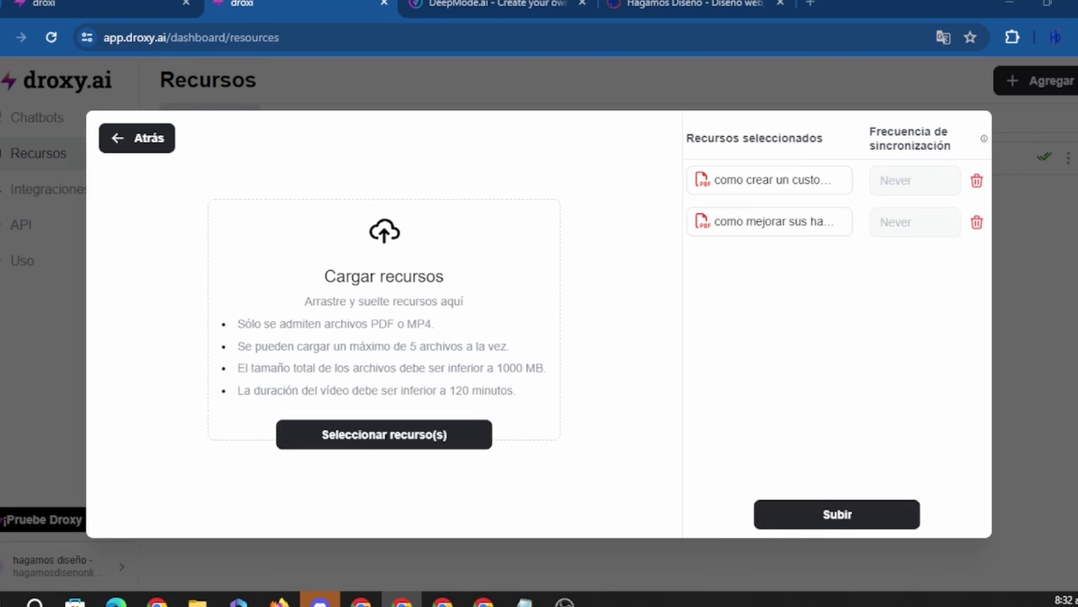
drag(499, 350, 417, 354)
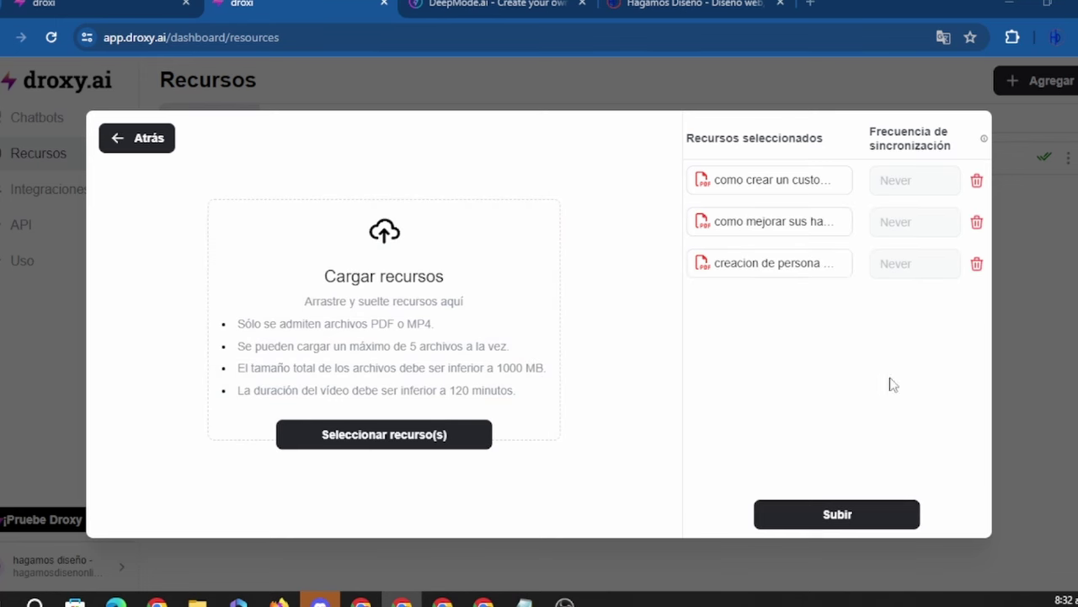
drag(893, 384, 417, 349)
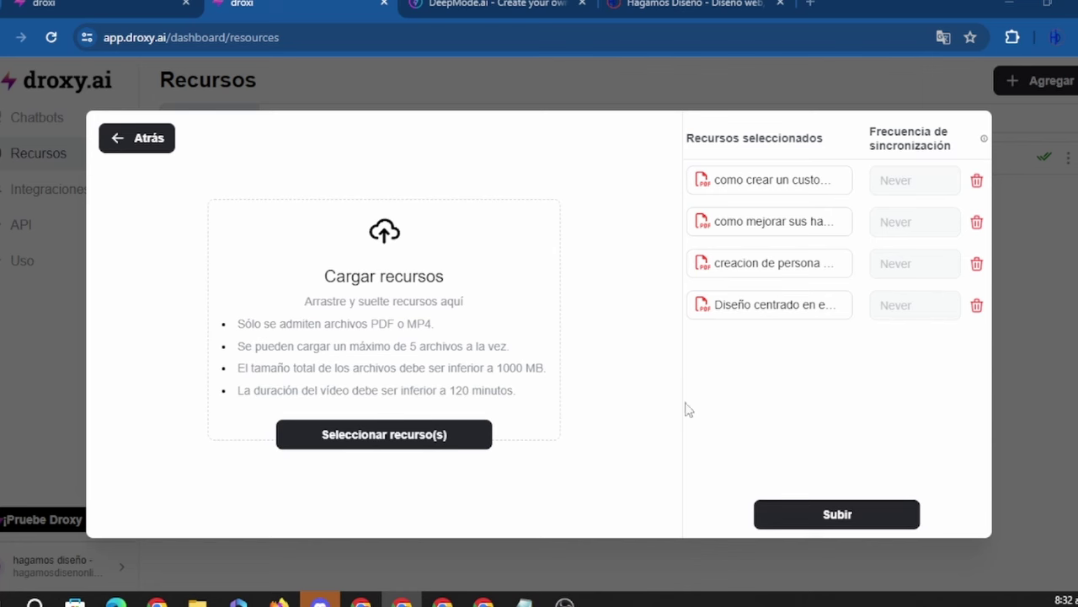
drag(687, 410, 457, 346)
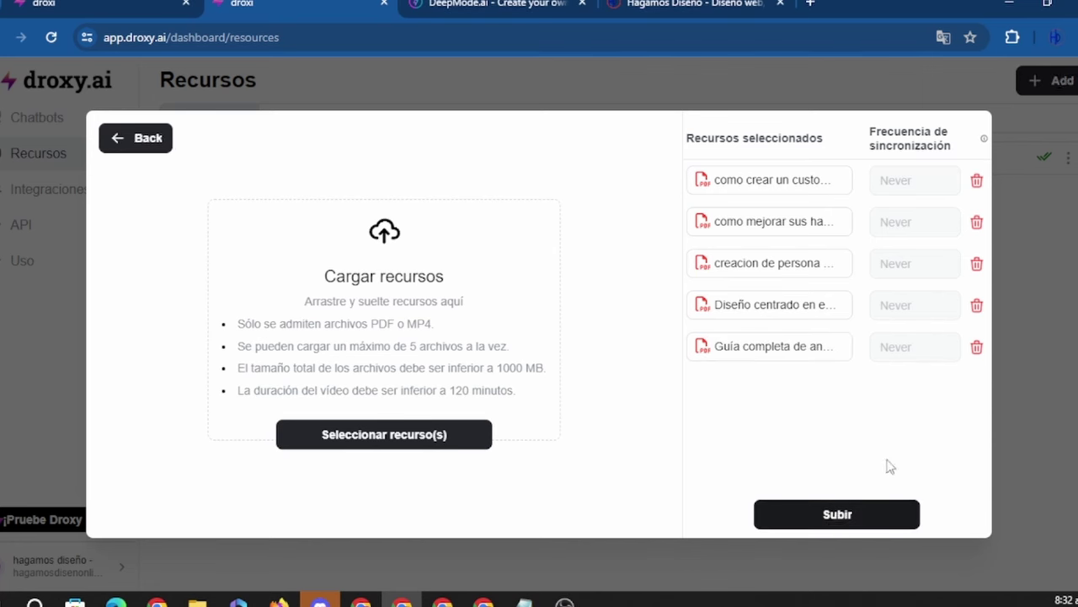
click(886, 516)
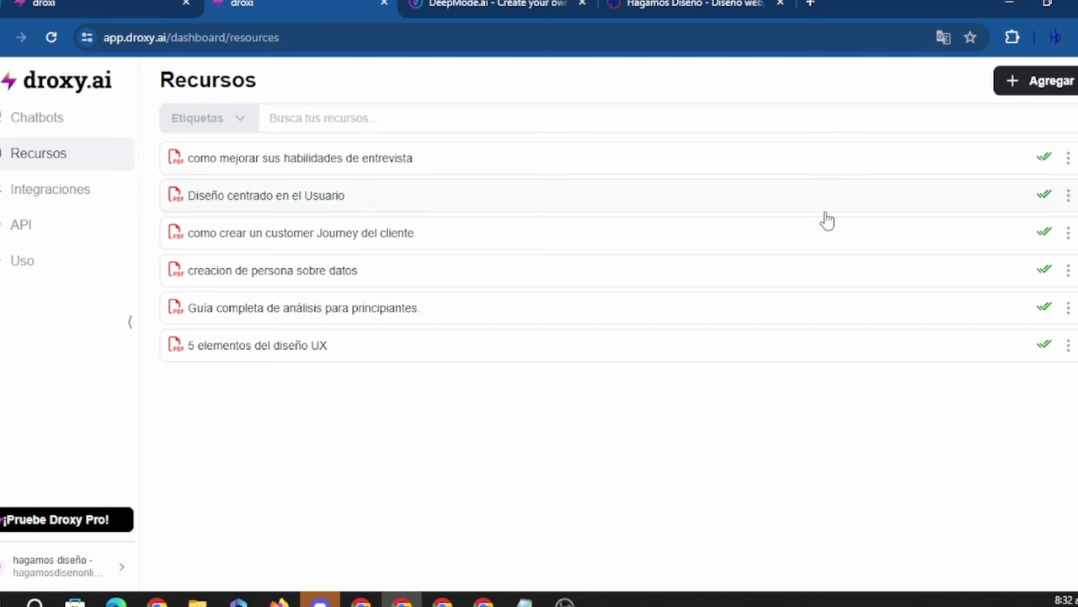
Start a new chatbot, select all six library PDFs as its training resources and try to create it.
click(46, 125)
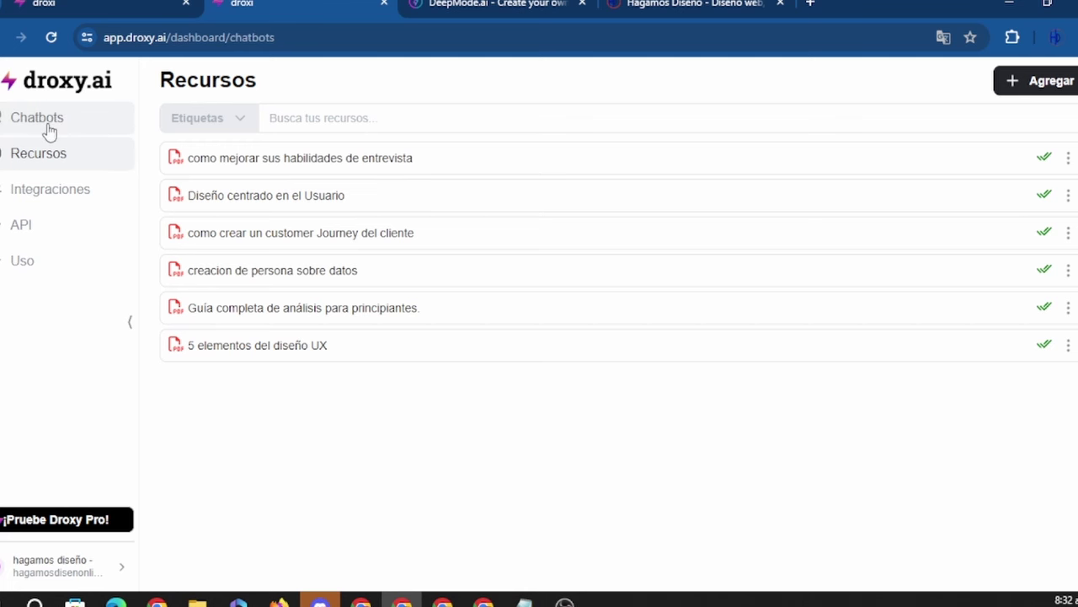
click(619, 406)
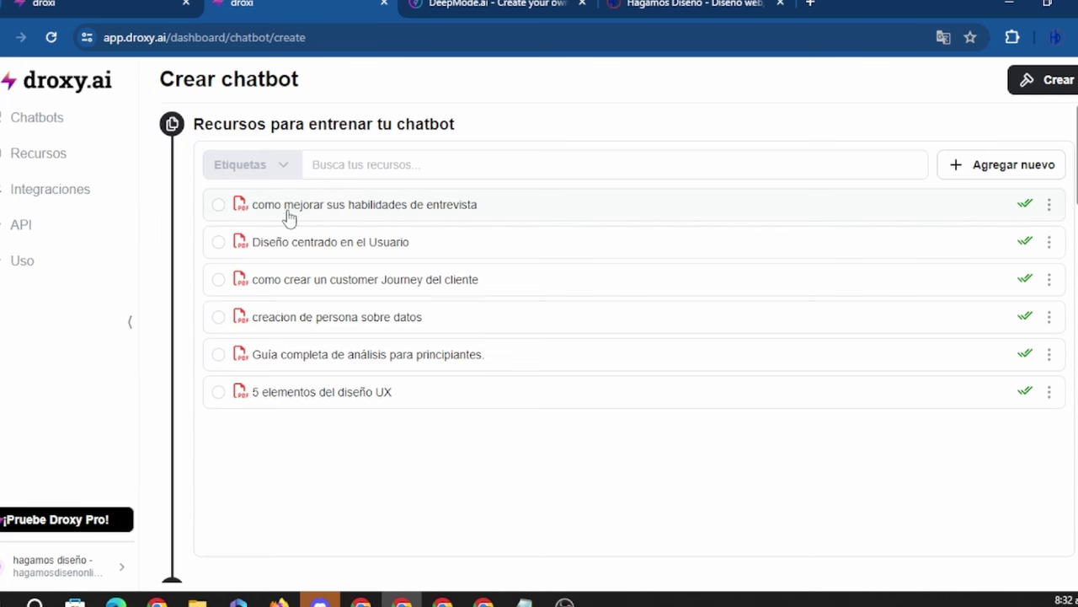
click(218, 206)
click(217, 242)
click(218, 280)
click(218, 317)
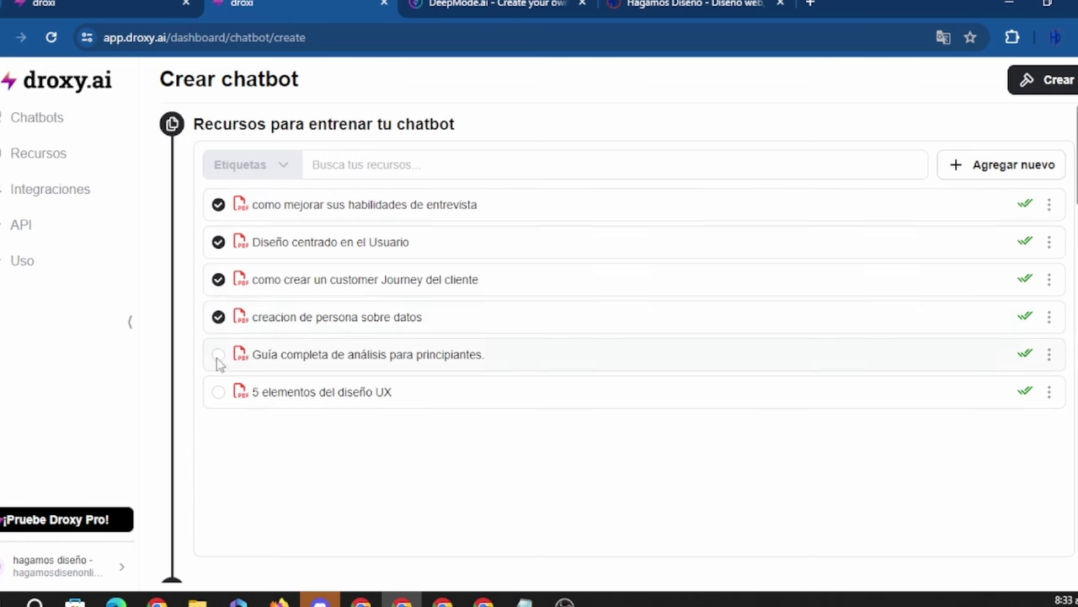
click(218, 355)
click(218, 392)
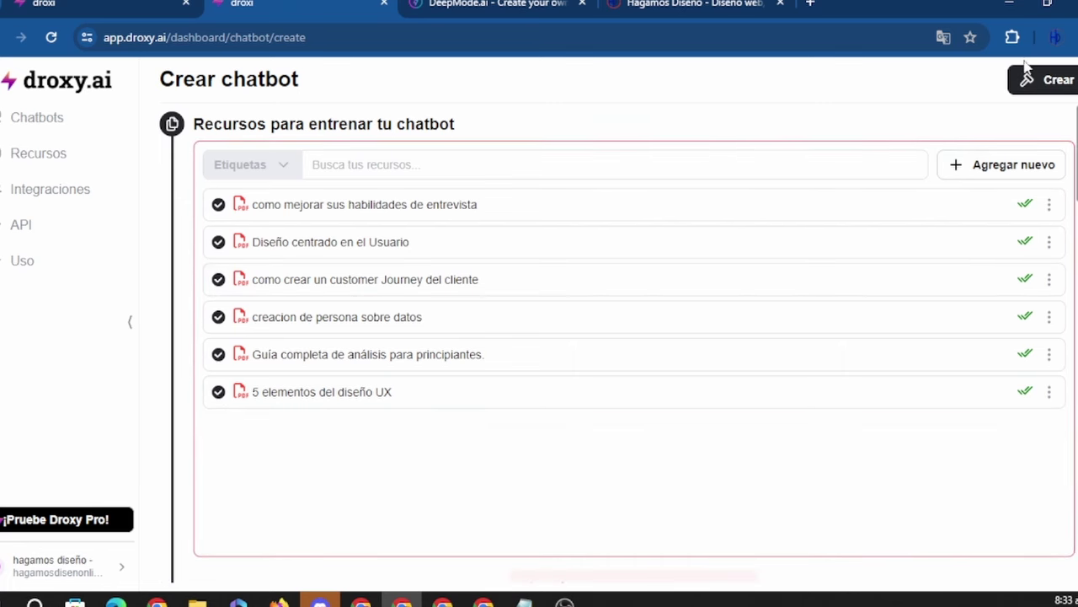
click(1049, 82)
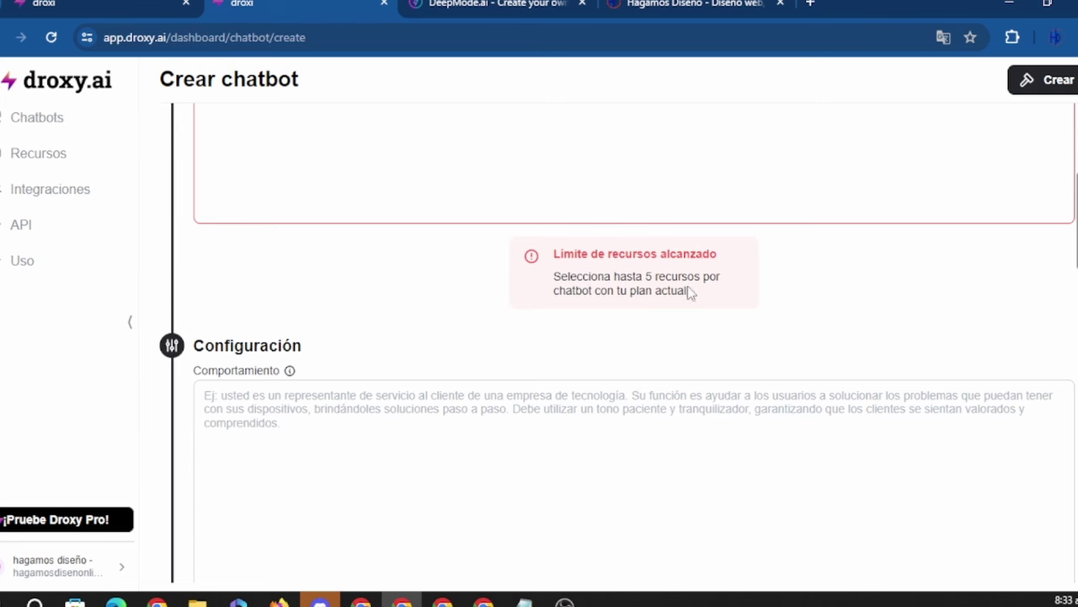
Deselect the "Guía completa de análisis para principiantes" and "como crear un customer Journey del cliente" PDFs from the training resources.
scroll(629, 275, up, 3)
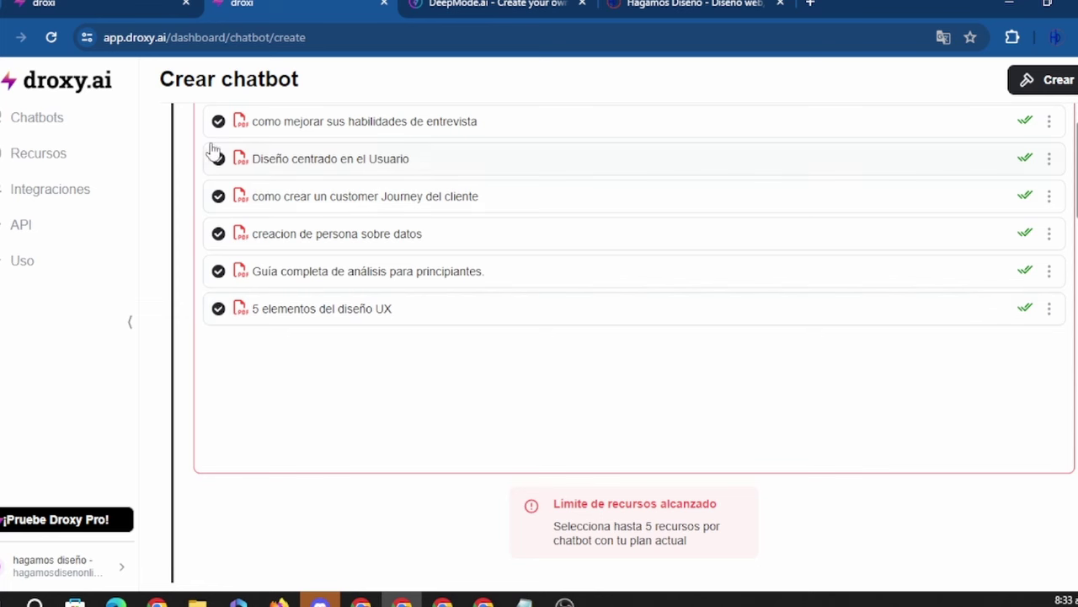
click(218, 271)
click(219, 196)
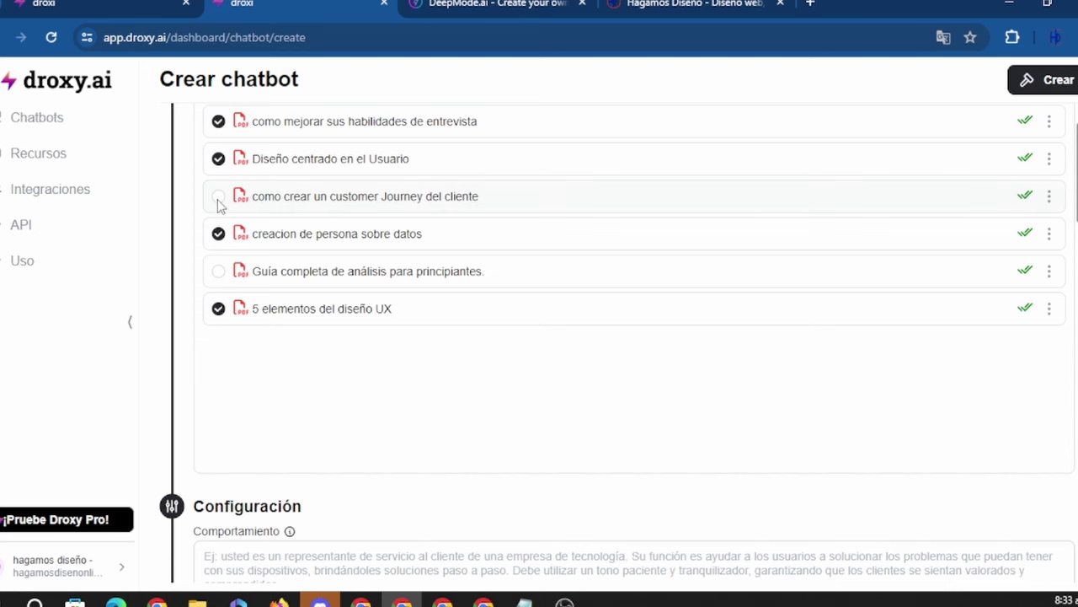
Describe the chatbot's behavior as a specialist in digital marketing and user experience design, with social media and website design experience.
scroll(430, 262, down, 3)
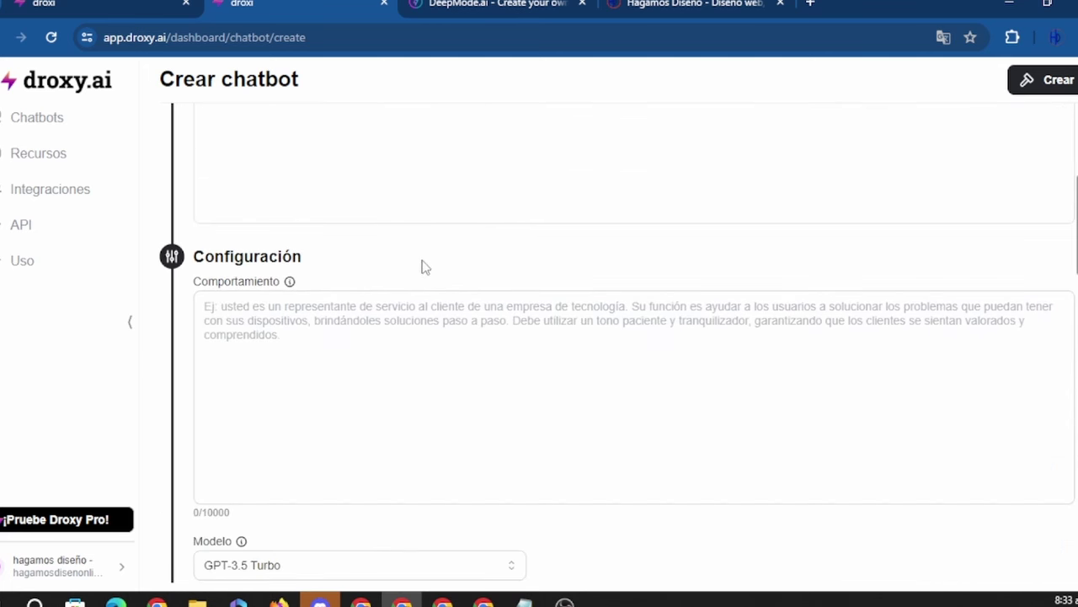
scroll(426, 267, down, 1)
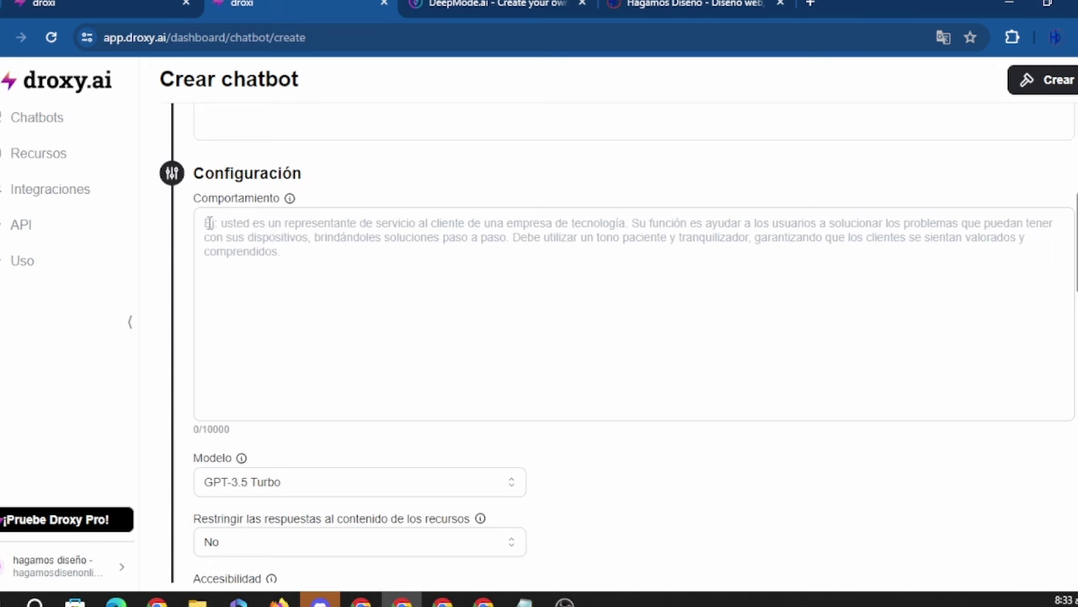
mouse_move(289, 205)
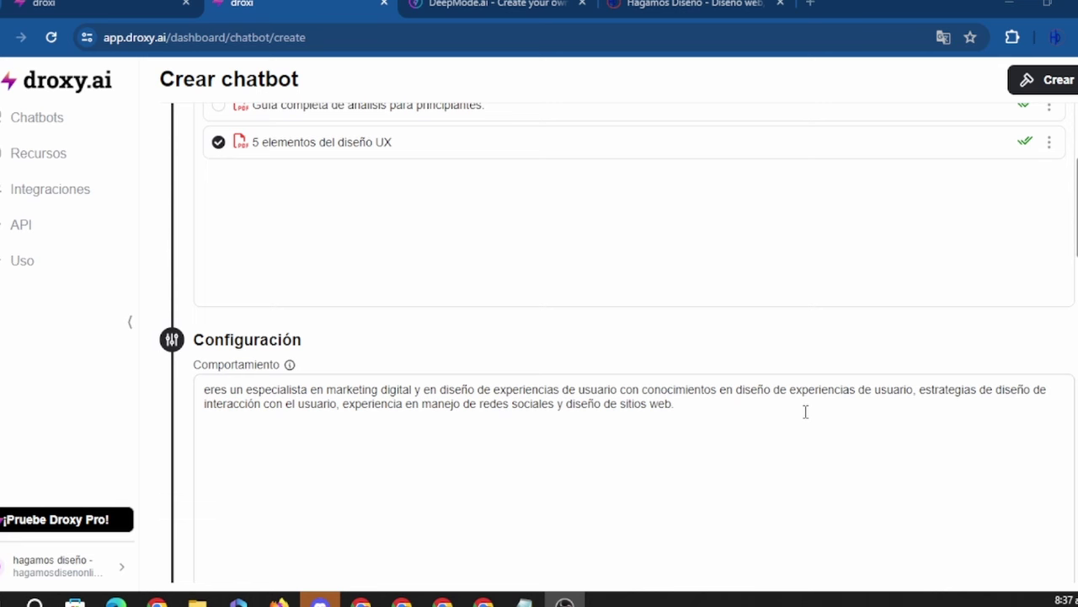
Examine the available AI models, the option restricting answers to resource content, and the selected training PDFs.
scroll(699, 413, down, 3)
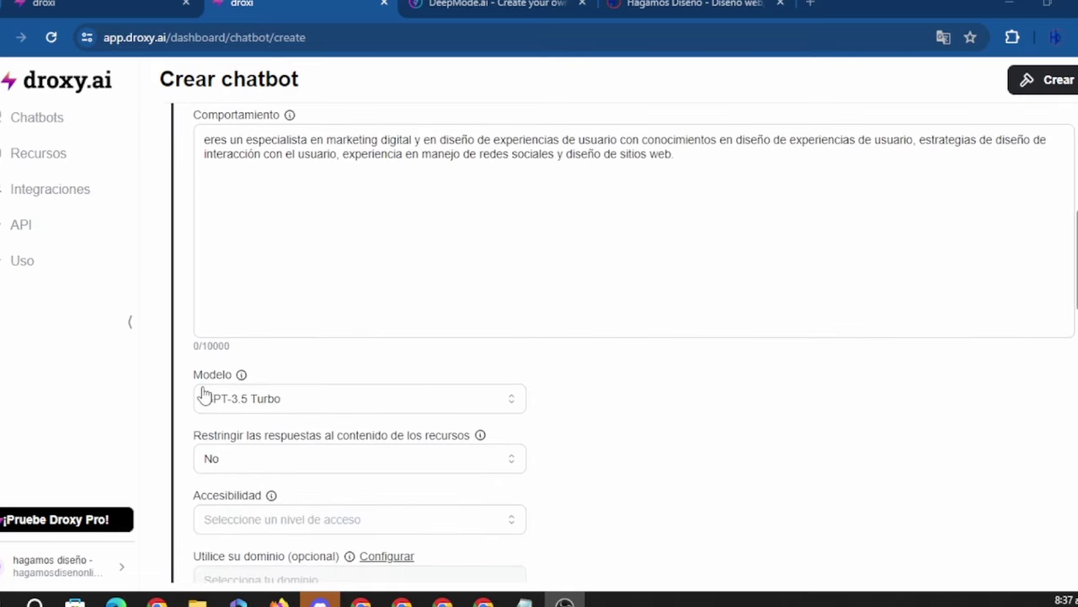
mouse_move(230, 385)
click(464, 397)
scroll(329, 403, down, 1)
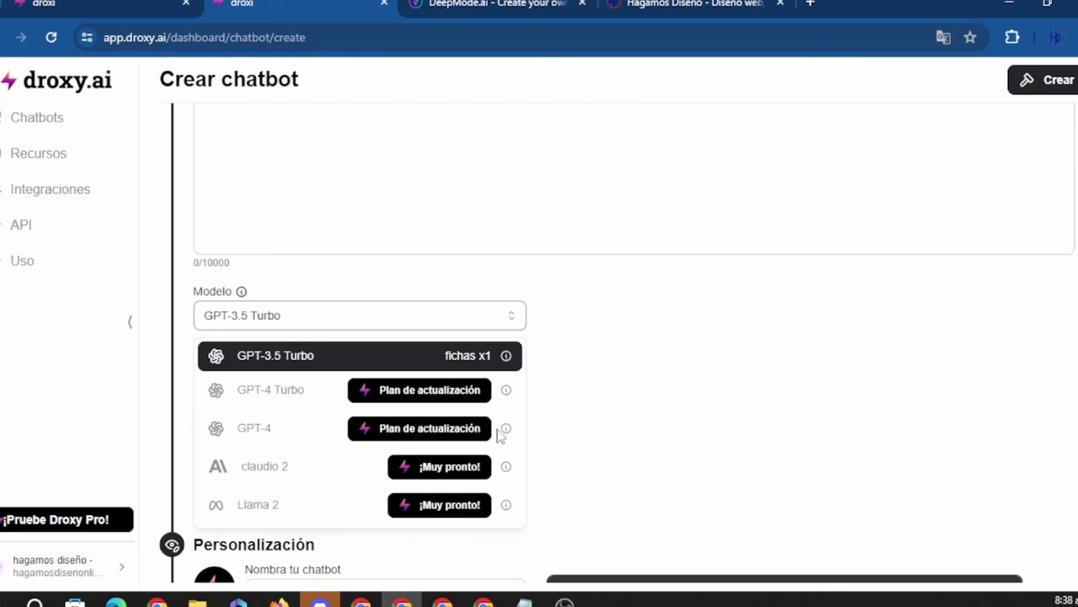
click(594, 396)
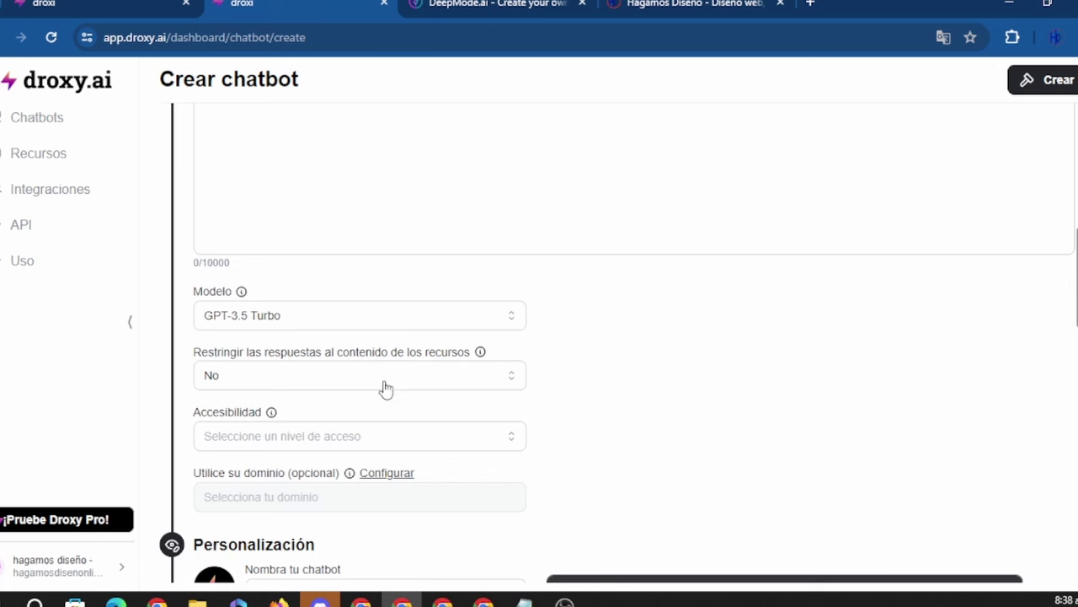
click(514, 379)
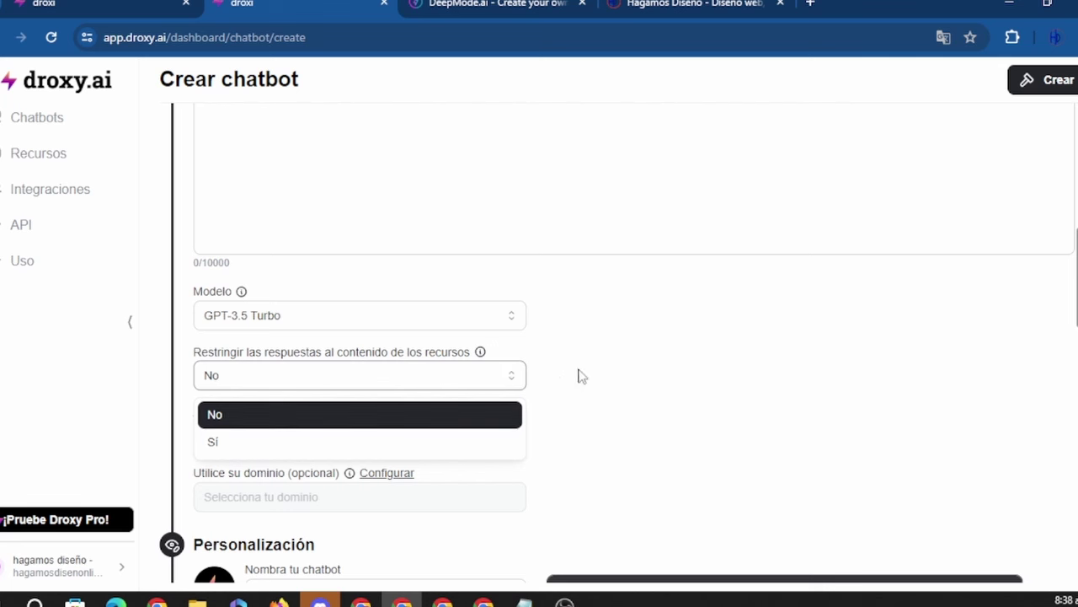
click(561, 395)
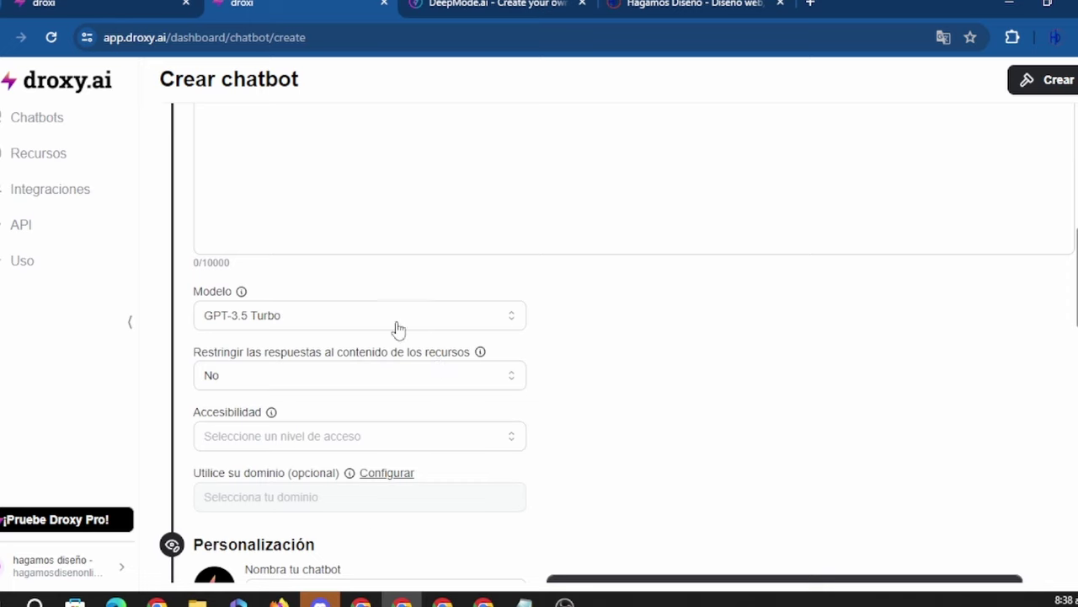
scroll(399, 329, up, 3)
scroll(295, 278, up, 4)
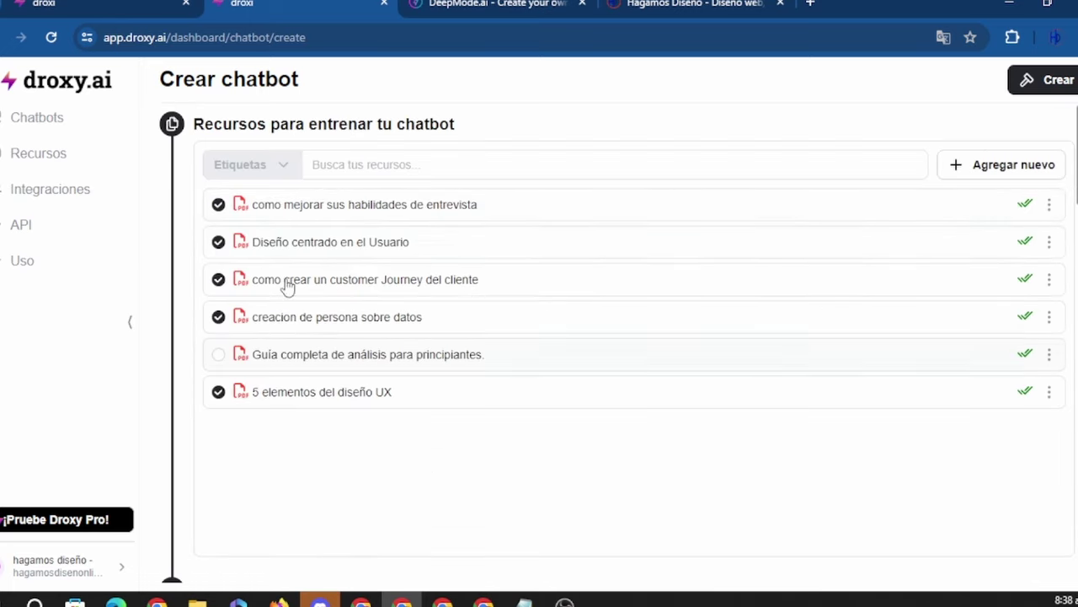
Try the Private access level for the chatbot and switch its accessibility to Public.
scroll(413, 387, down, 3)
scroll(405, 421, down, 5)
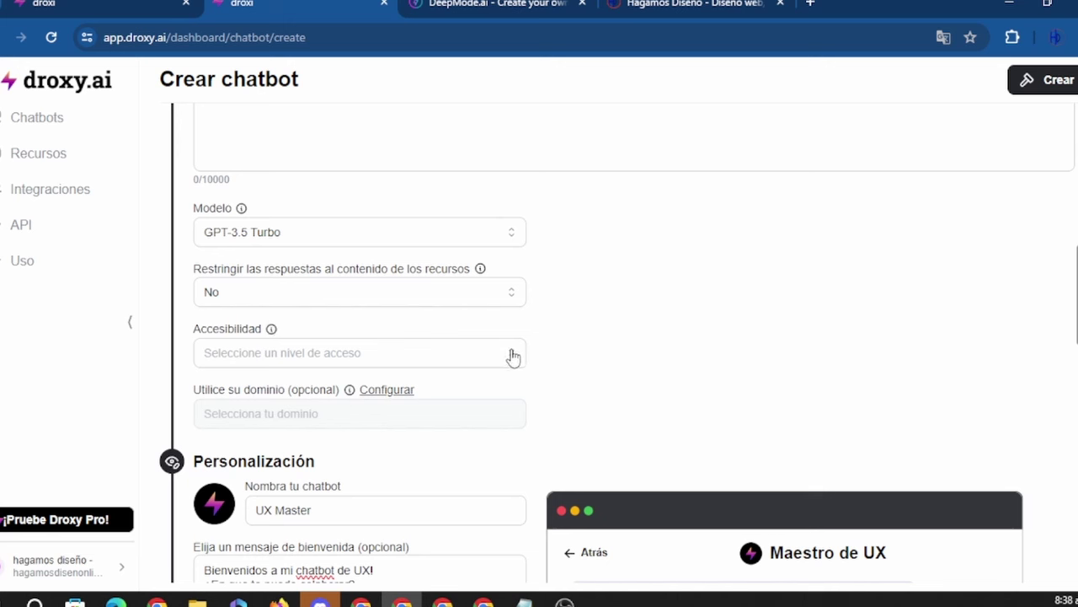
mouse_move(271, 331)
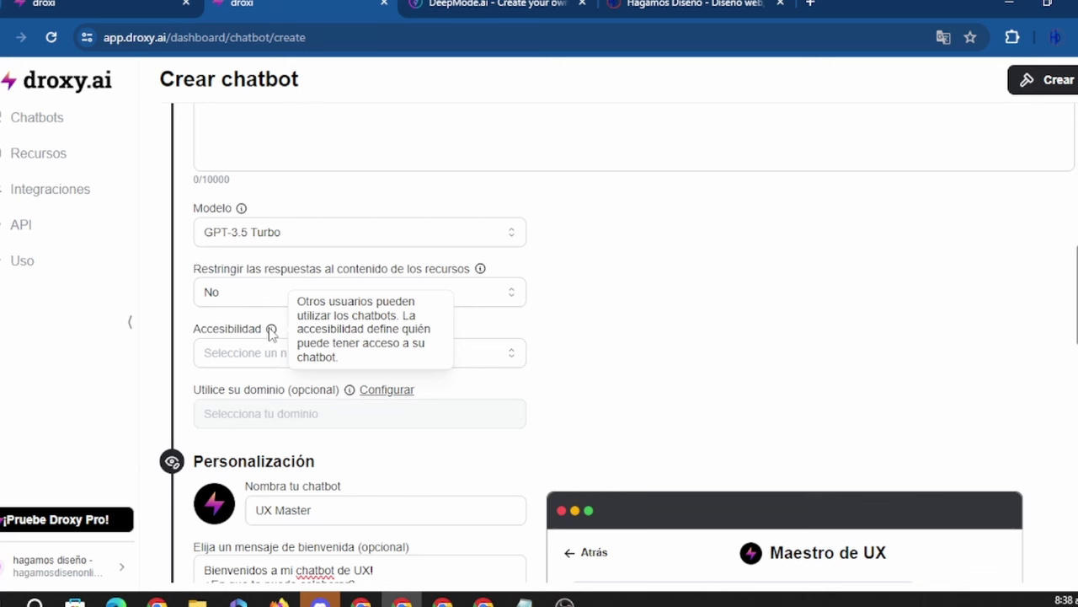
click(513, 359)
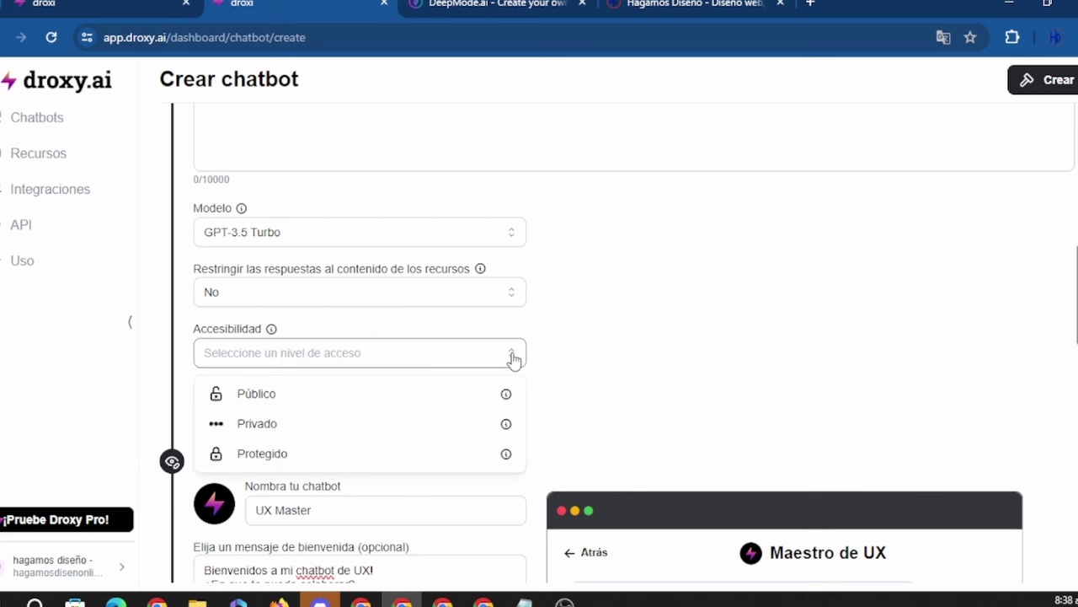
click(257, 425)
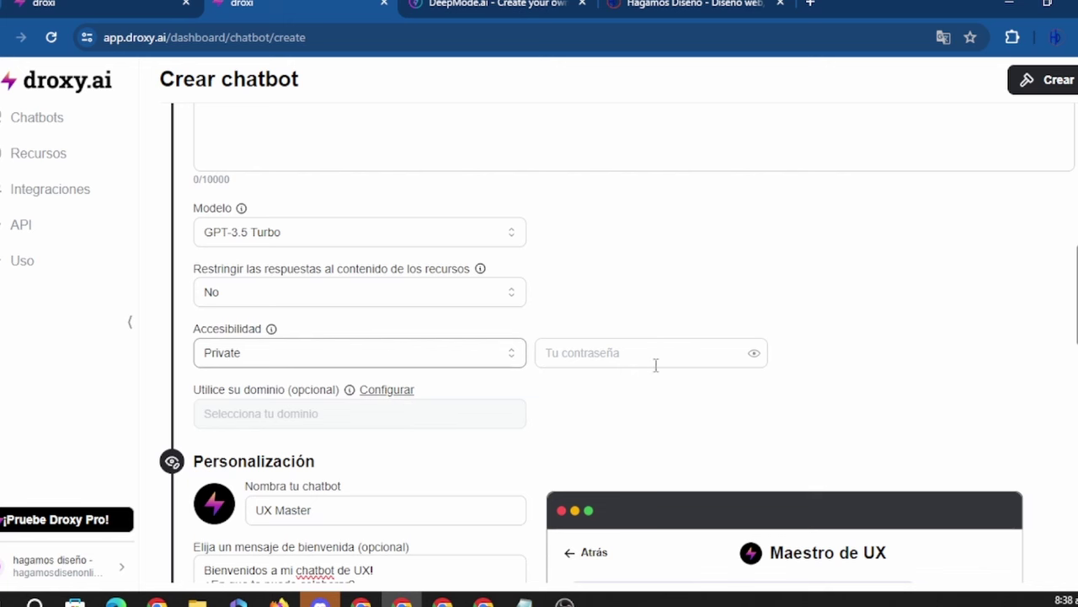
click(513, 363)
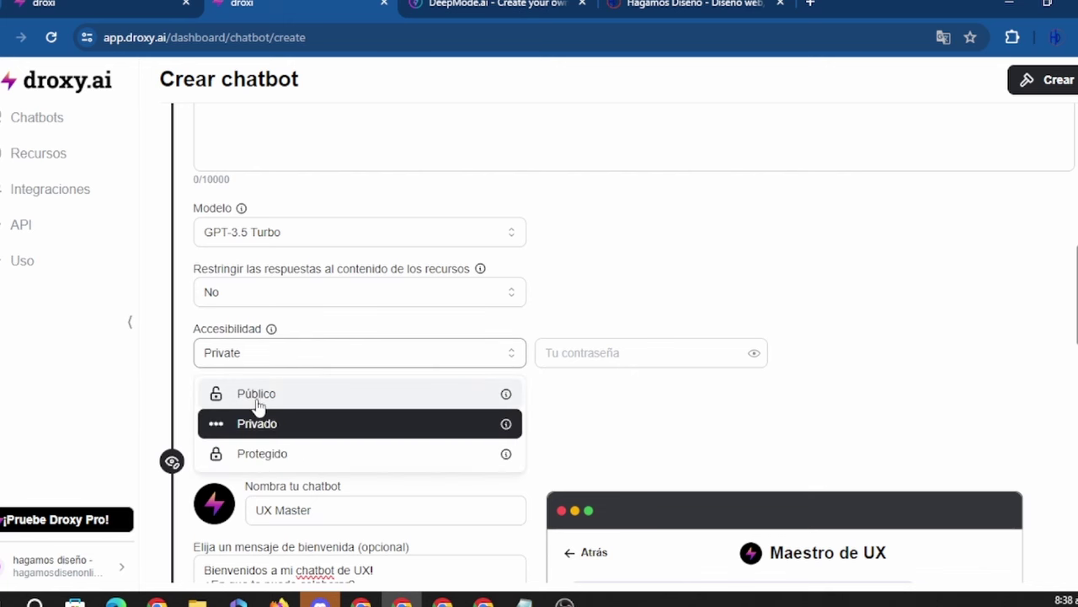
click(287, 393)
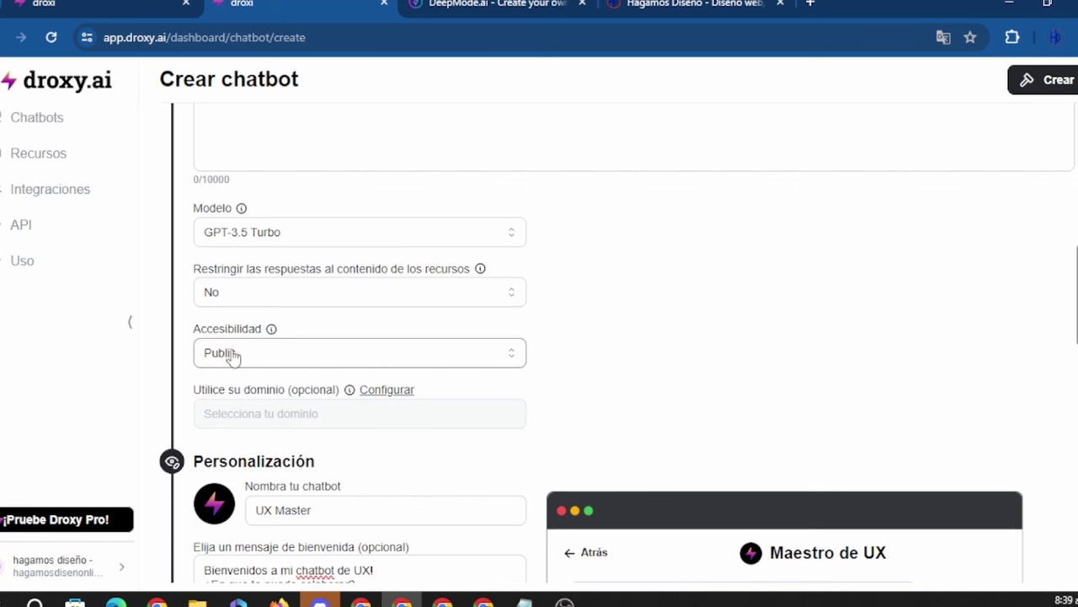
Check the configuration page for using a custom domain and return to the chatbot creation form.
scroll(411, 398, down, 1)
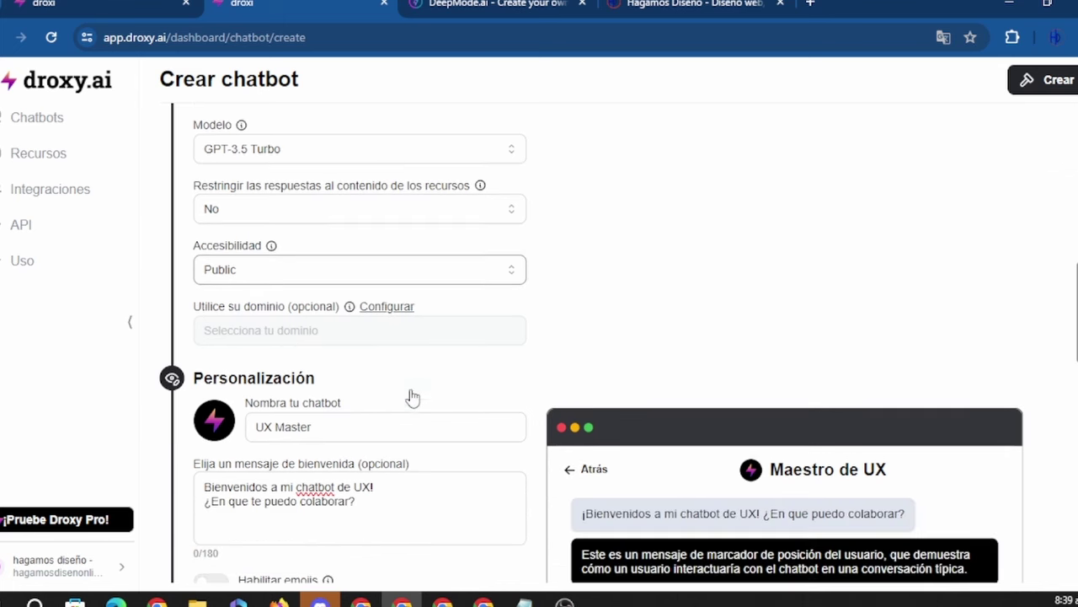
click(386, 309)
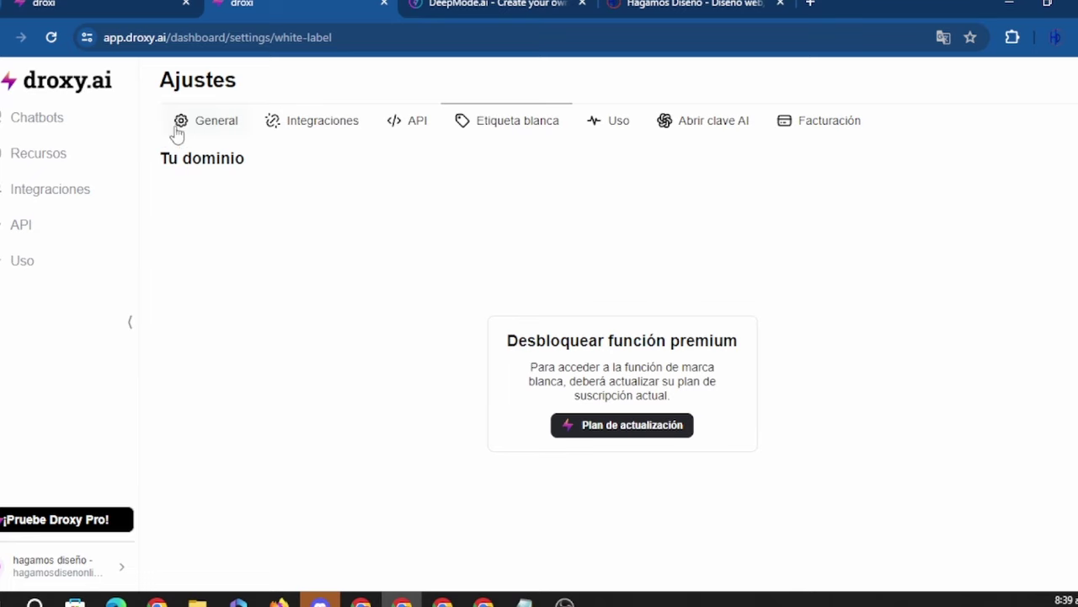
key(alt+Left)
Refill the chatbot form with the name "MASTER de UX", a Spanish welcome message and a UX and digital marketing specialist behavior.
scroll(337, 415, down, 10)
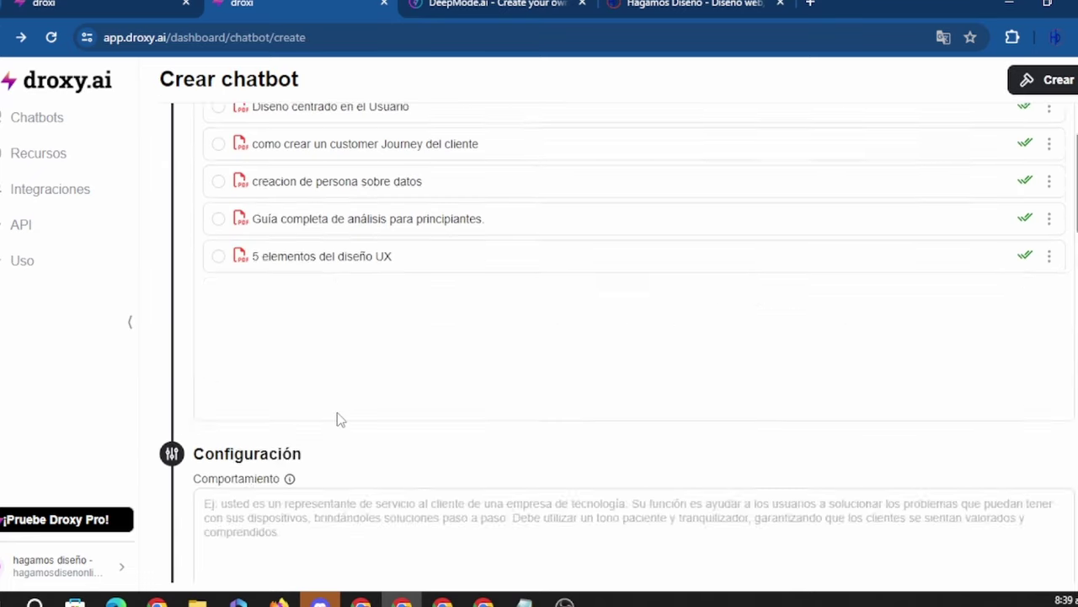
scroll(339, 414, up, 5)
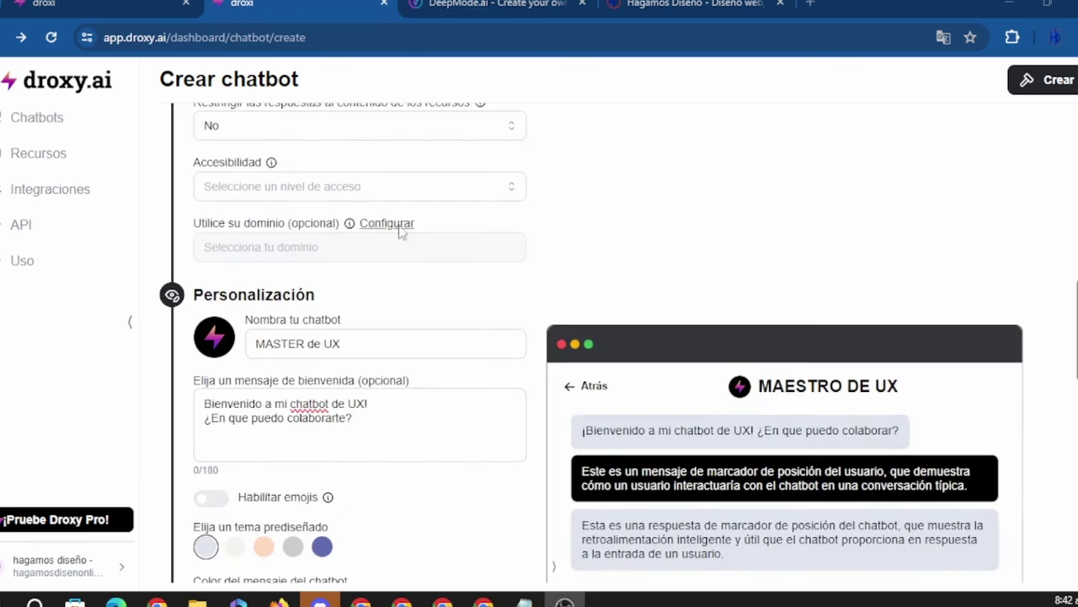
scroll(553, 264, up, 5)
scroll(552, 264, up, 1)
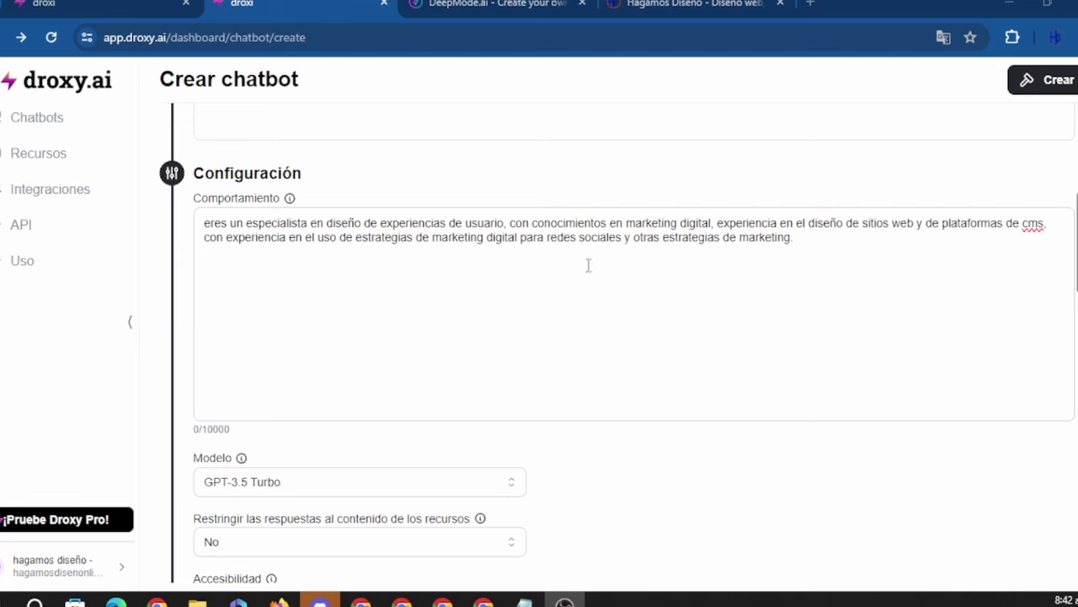
scroll(483, 286, down, 2)
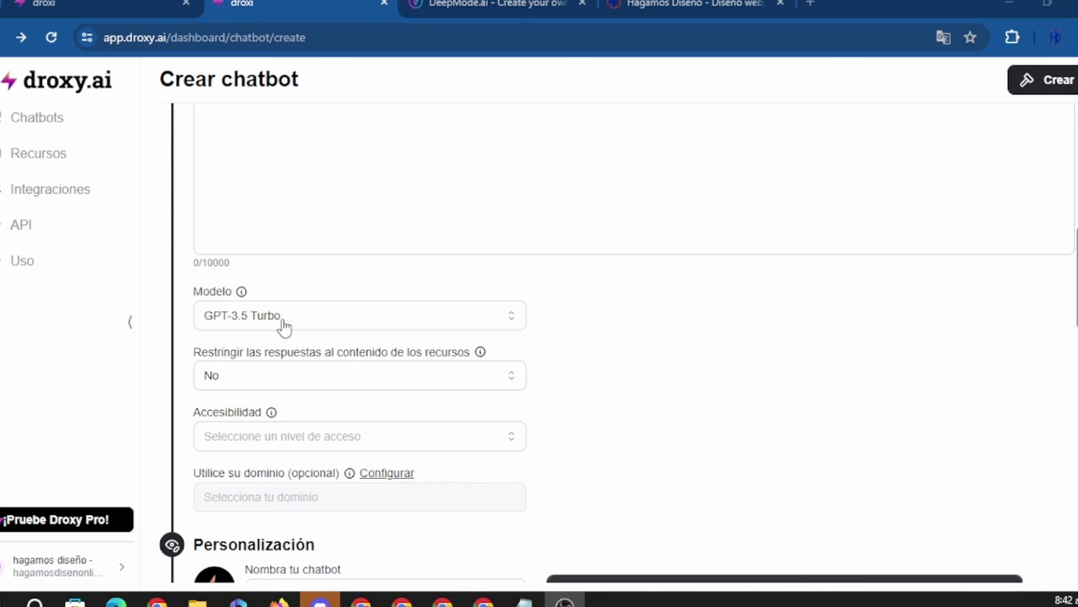
Enable emojis in the chatbot's personalization settings.
scroll(302, 323, down, 2)
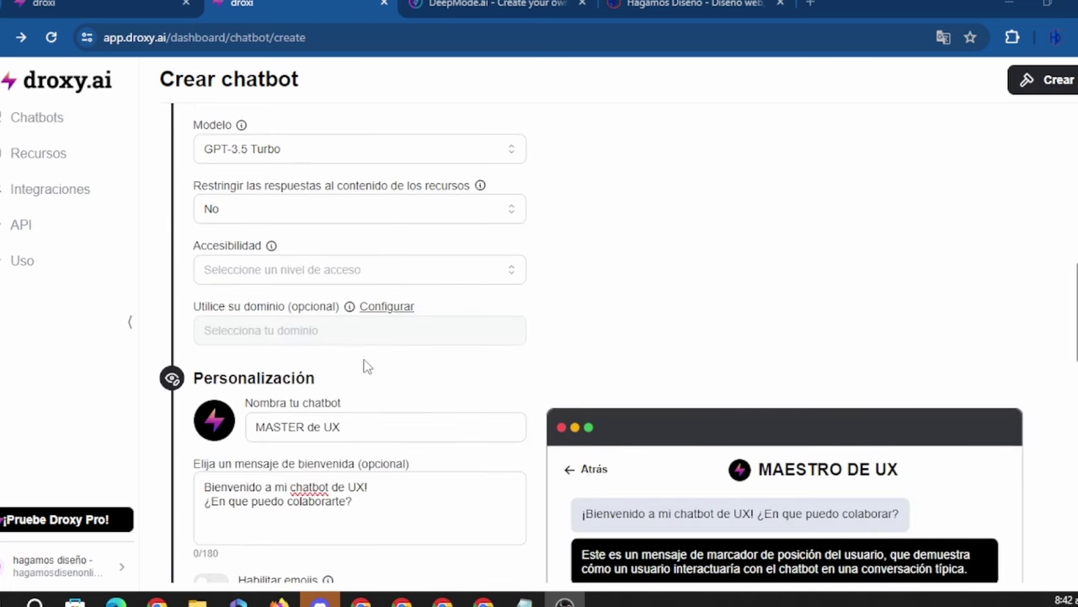
scroll(368, 367, down, 1)
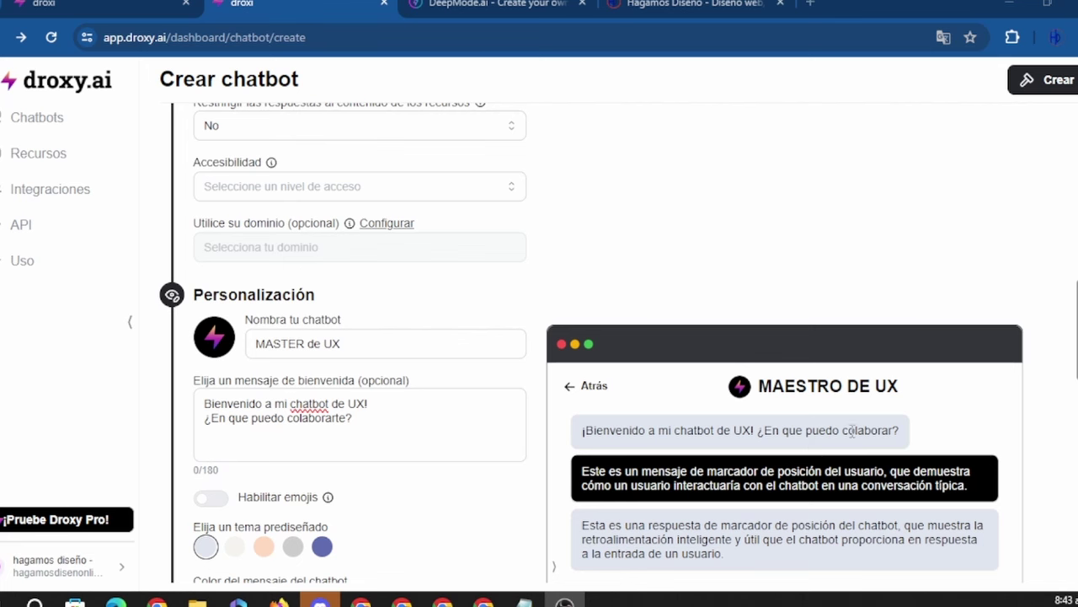
scroll(365, 410, down, 1)
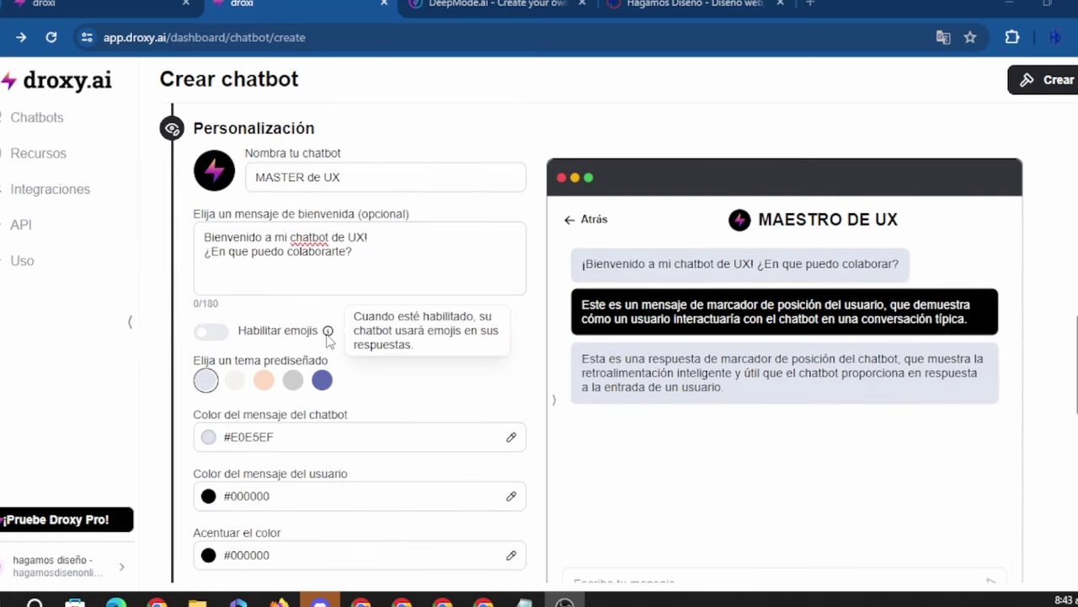
click(212, 334)
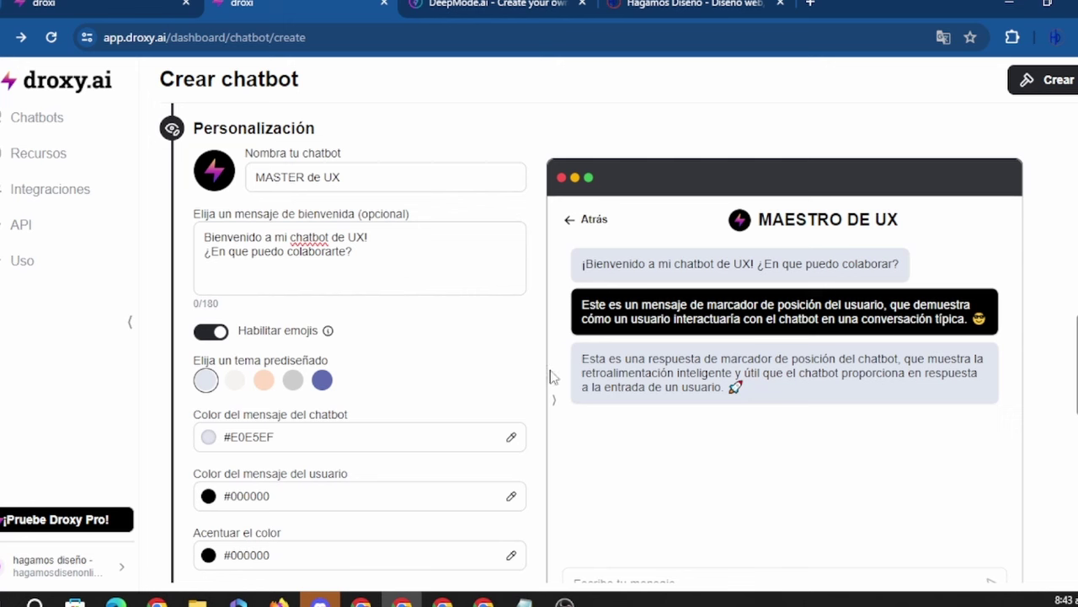
Try the other predesigned color themes for the chatbot and choose the gray one.
click(237, 383)
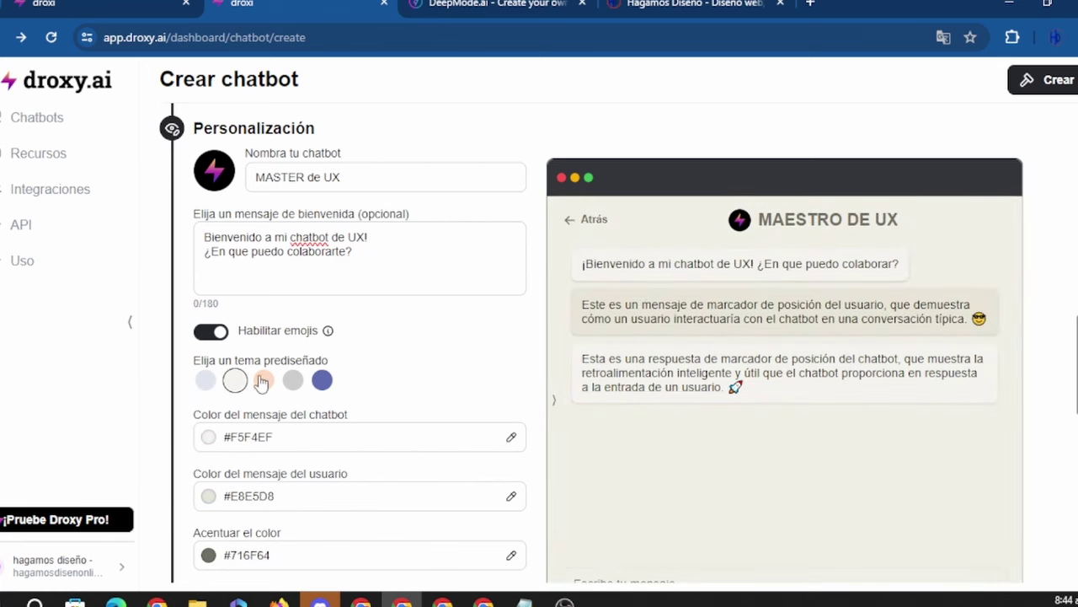
click(264, 380)
click(293, 380)
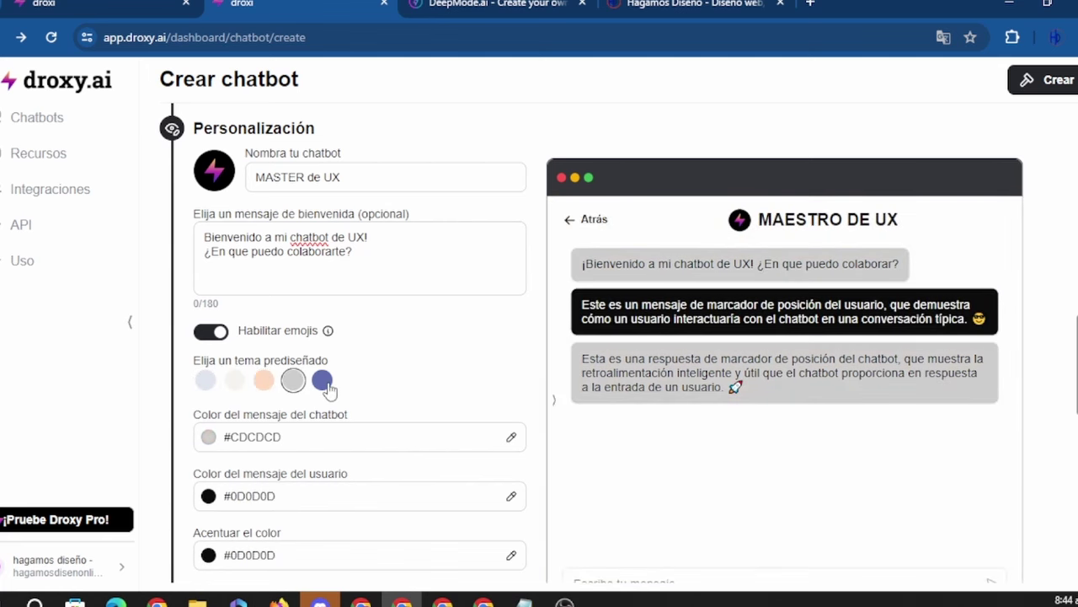
click(324, 384)
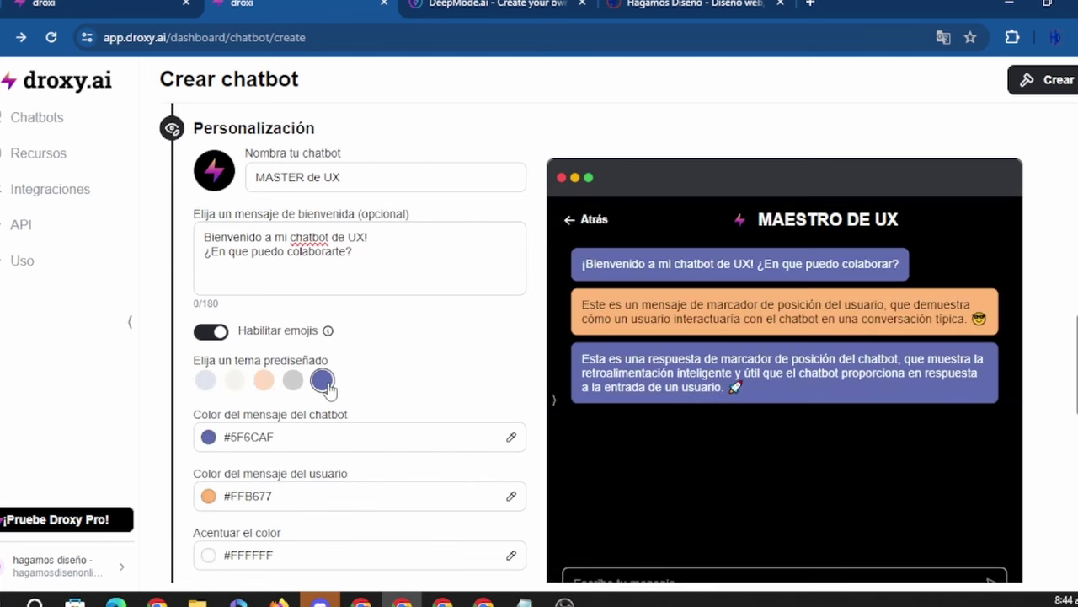
click(292, 381)
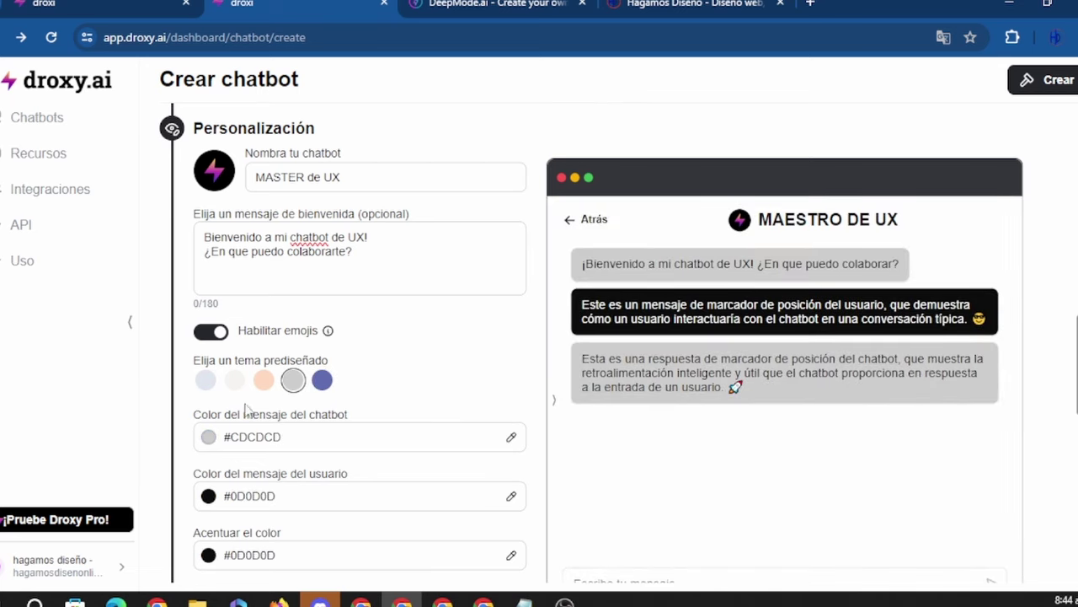
Set the chatbot message color to the bright cyan #2fdef5.
scroll(267, 422, down, 1)
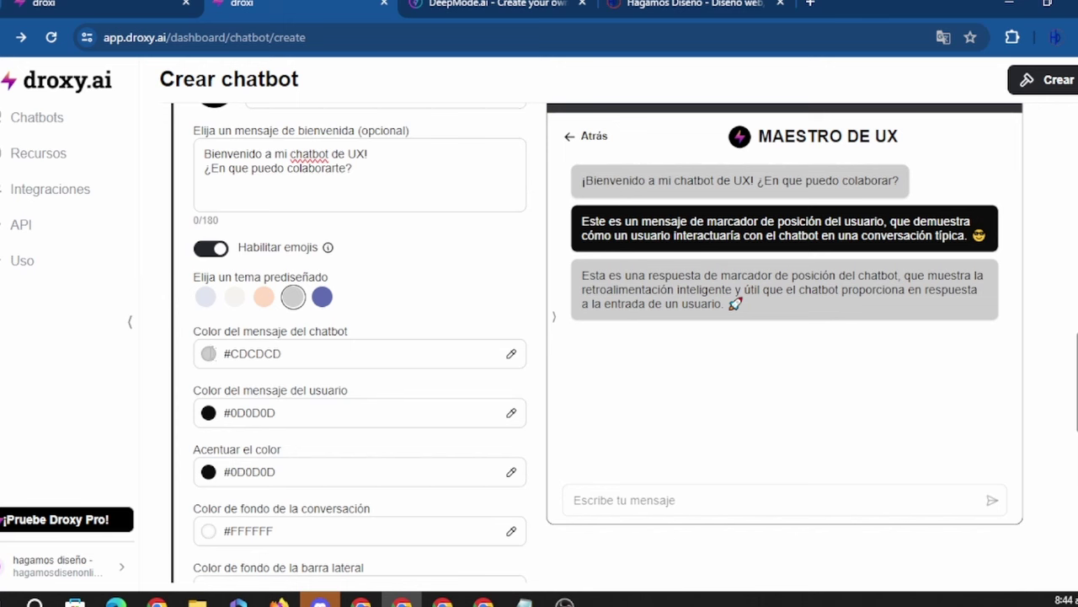
click(224, 353)
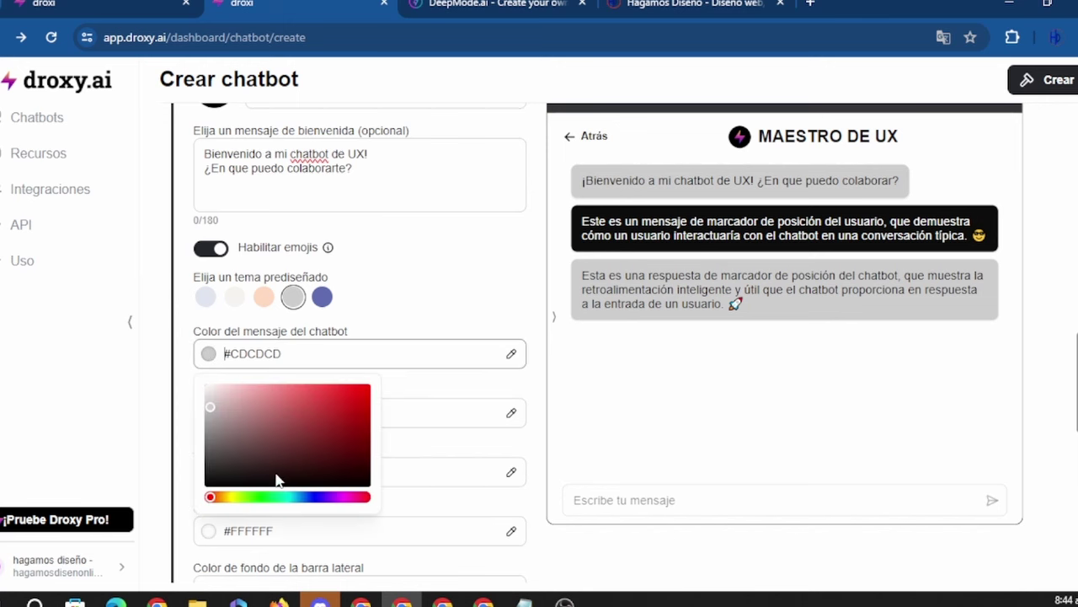
click(290, 497)
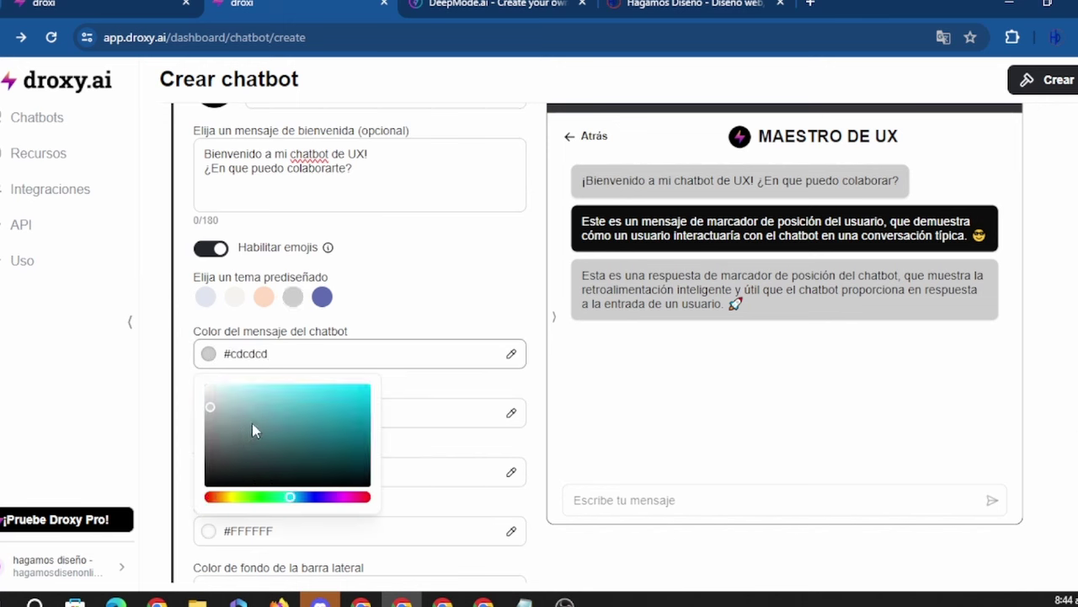
click(249, 422)
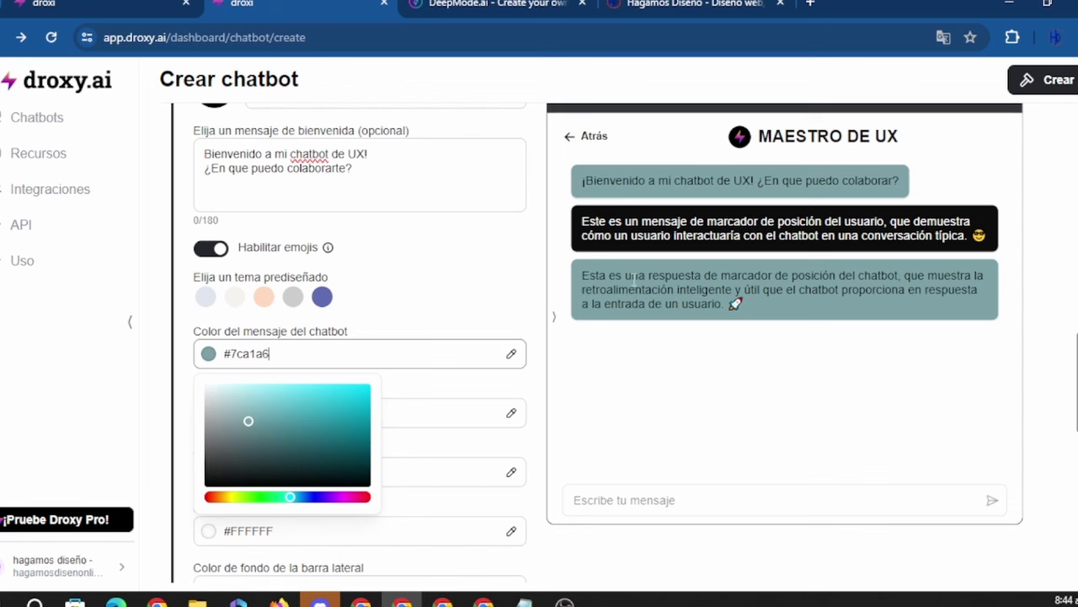
click(335, 393)
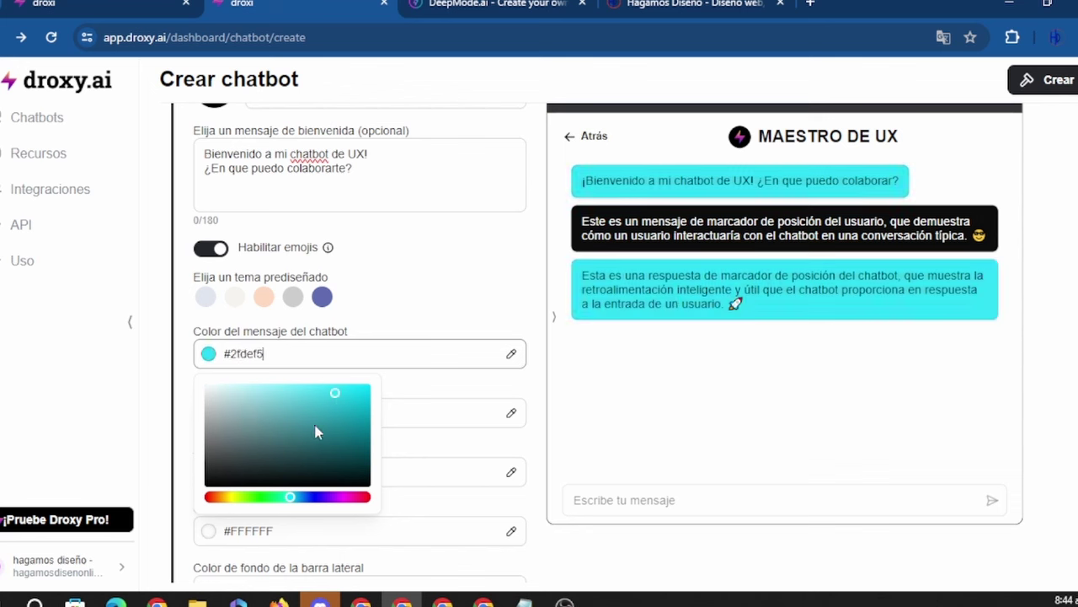
click(401, 384)
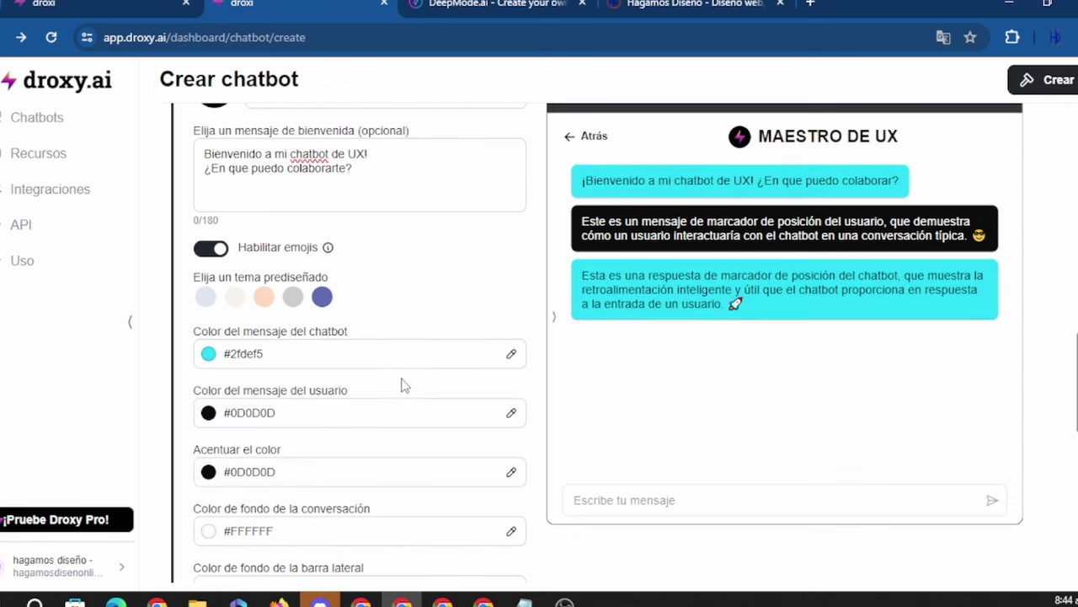
Try several shades for the user message color and set it to the light grayish blue #b0bed6.
click(209, 413)
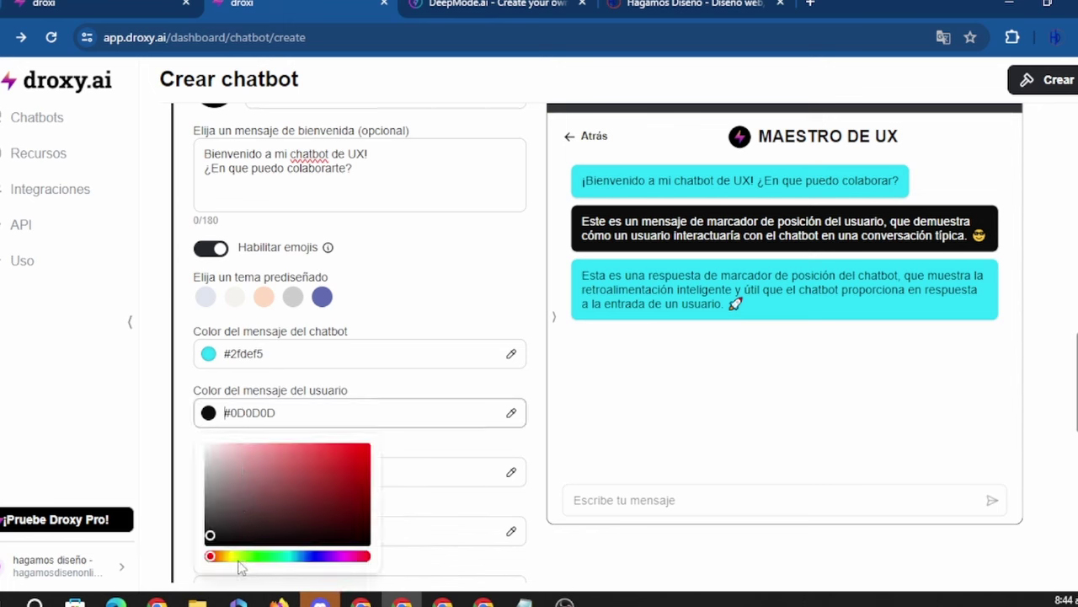
click(235, 503)
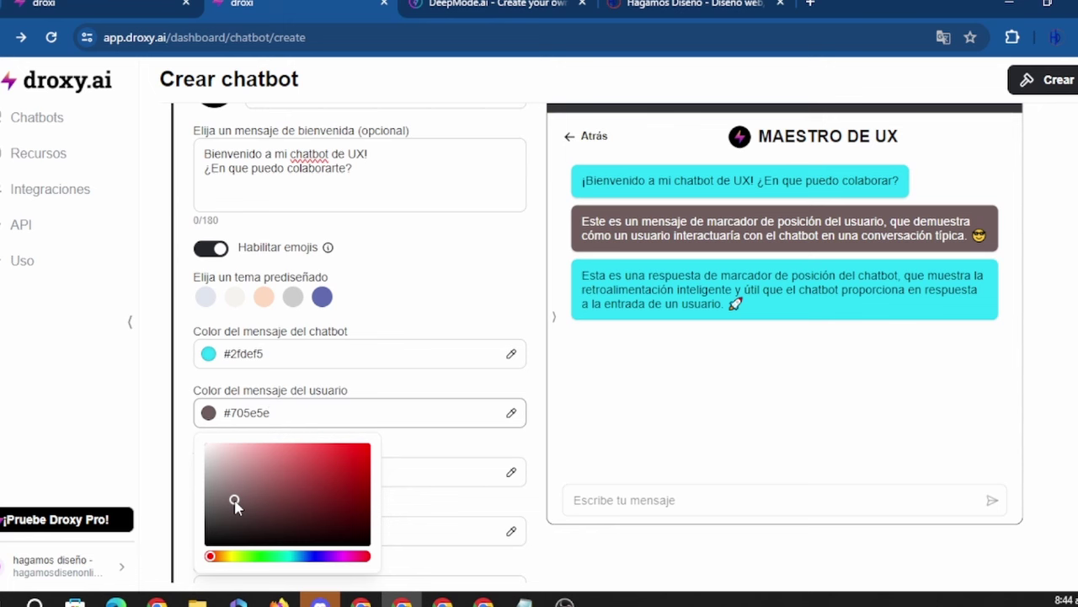
click(304, 557)
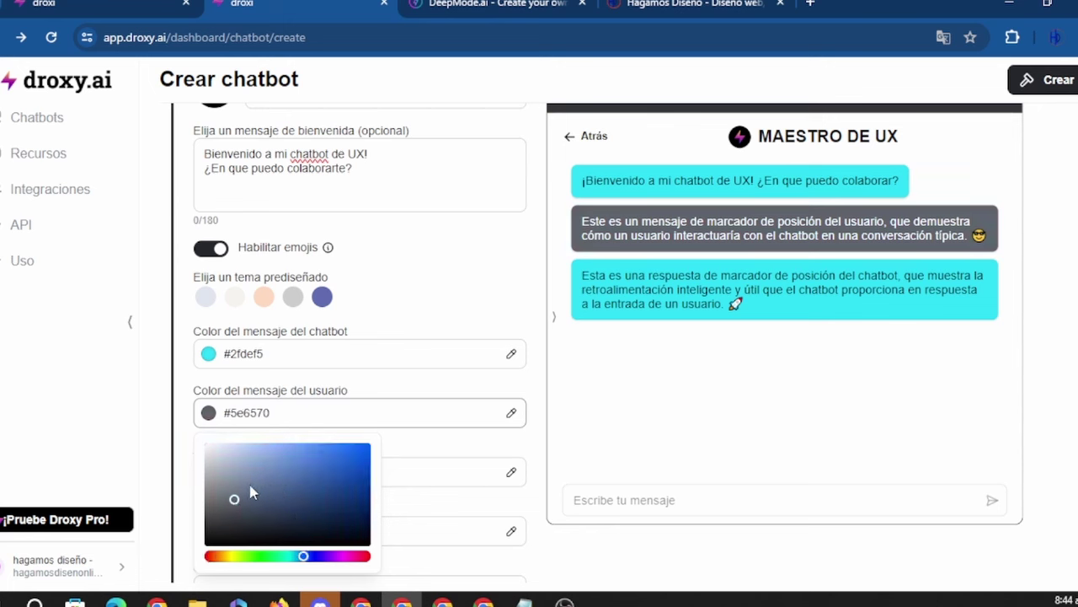
click(267, 494)
click(235, 491)
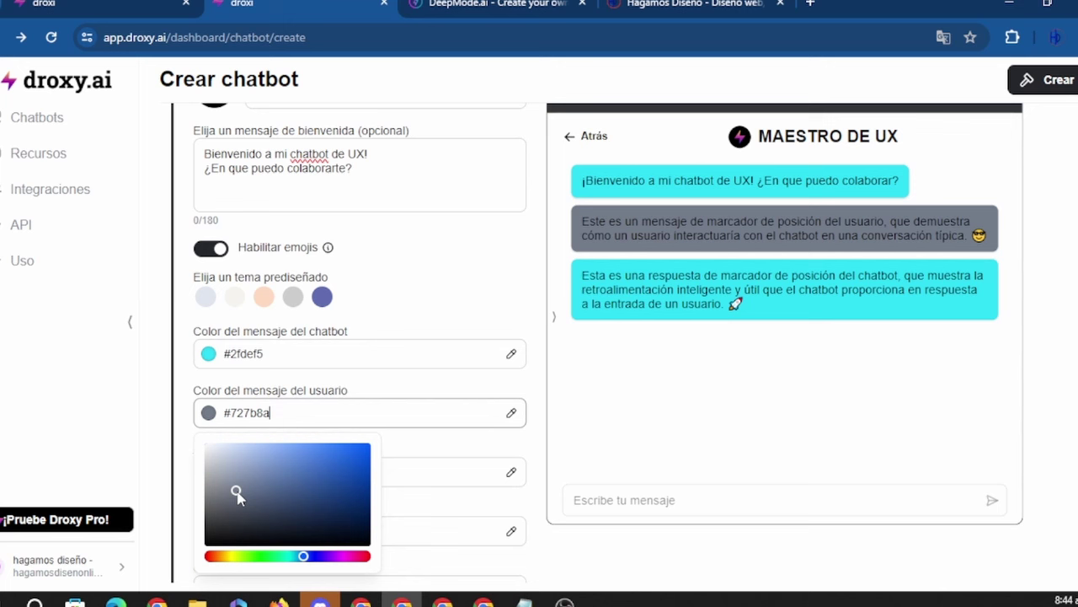
click(335, 495)
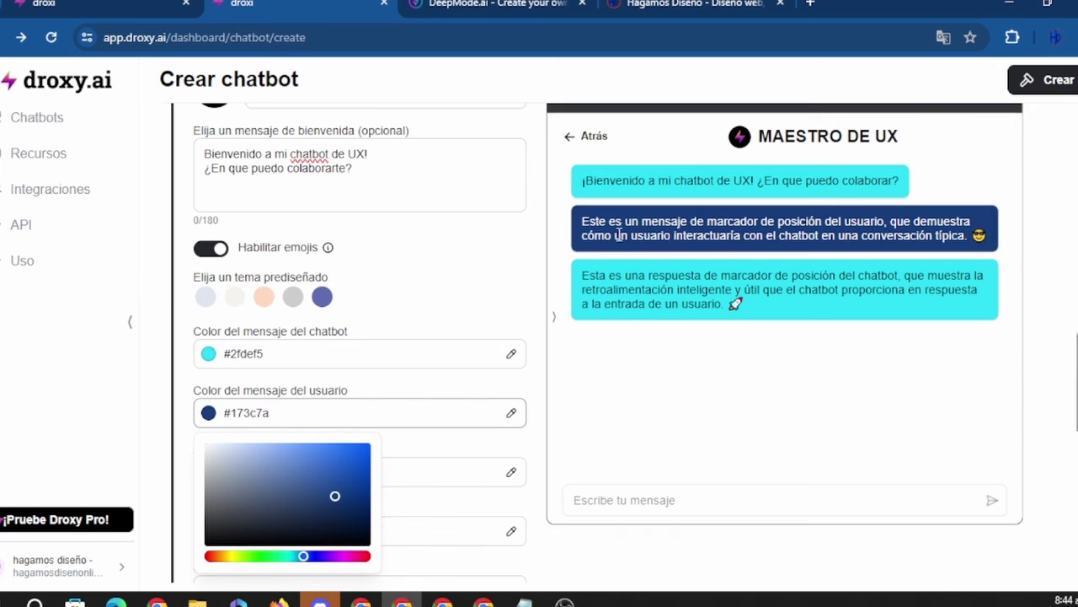
click(258, 473)
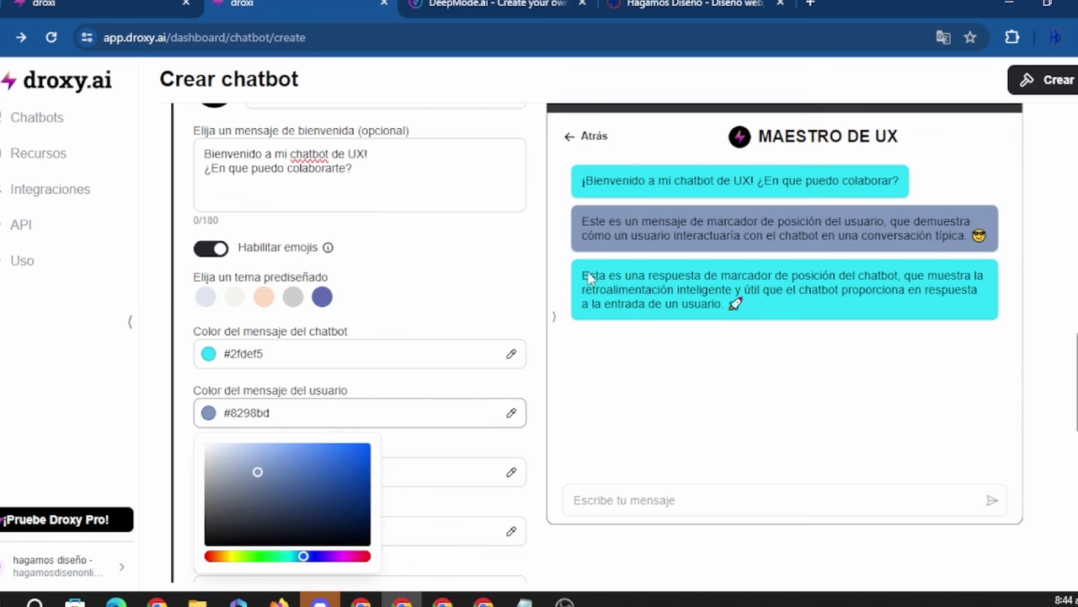
click(238, 461)
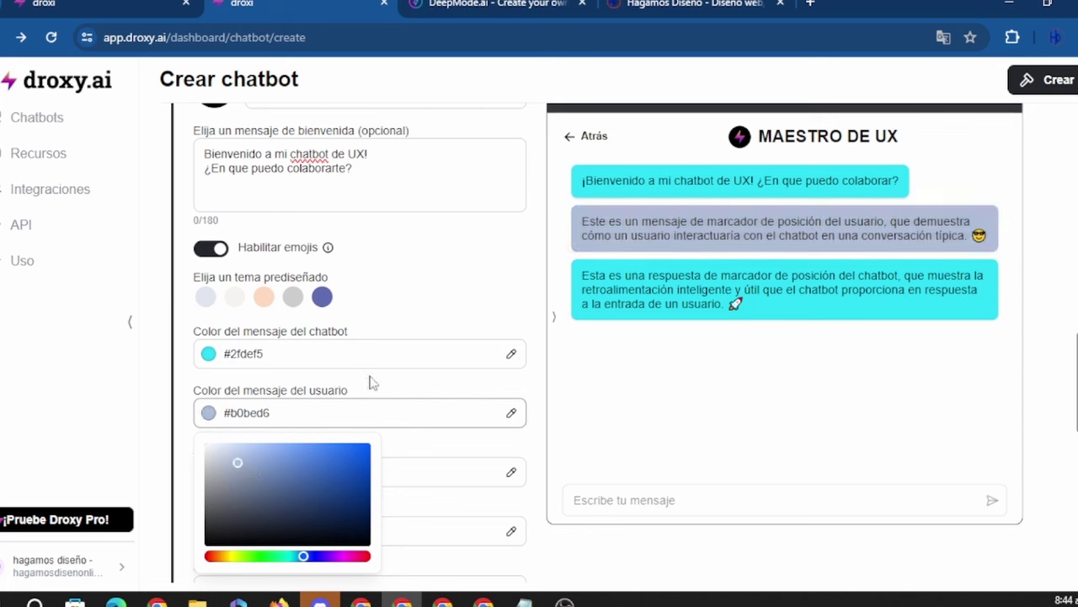
click(412, 440)
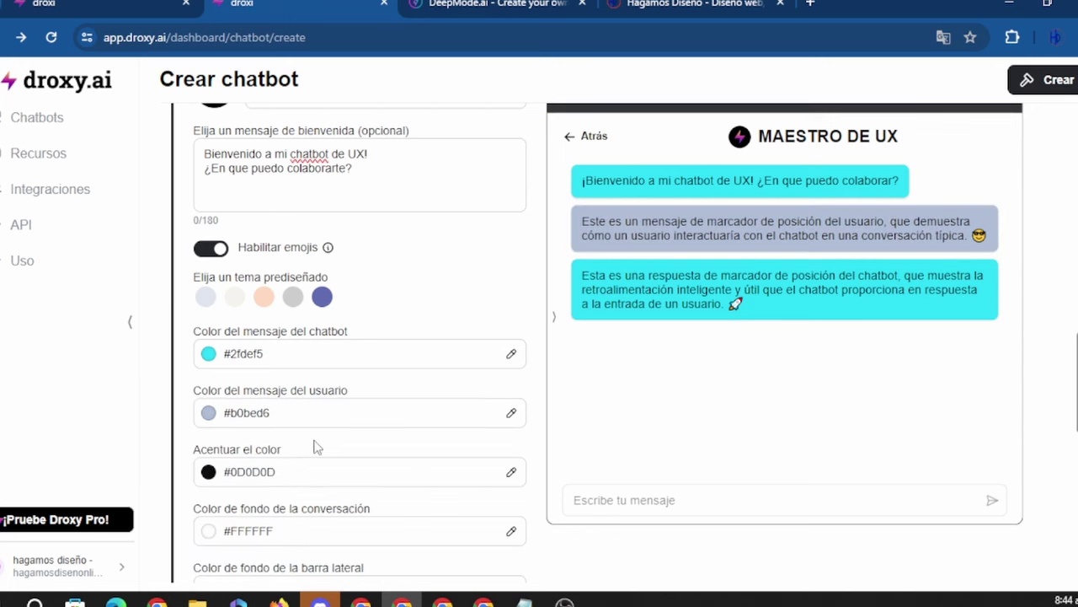
Try light and dark grays for the accent color and set it to #1a1919.
click(208, 471)
click(212, 365)
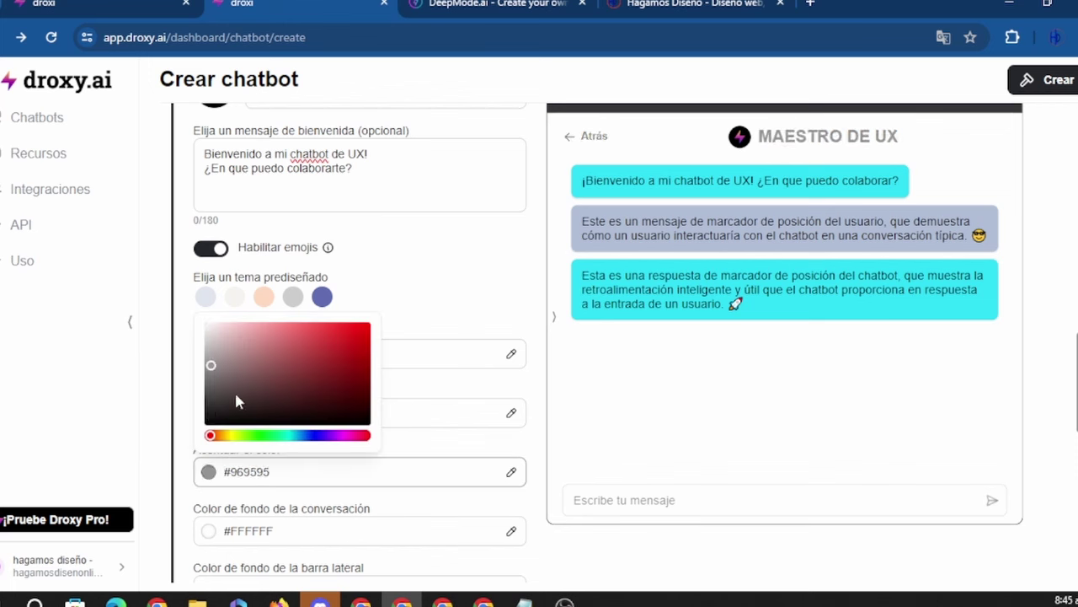
click(212, 408)
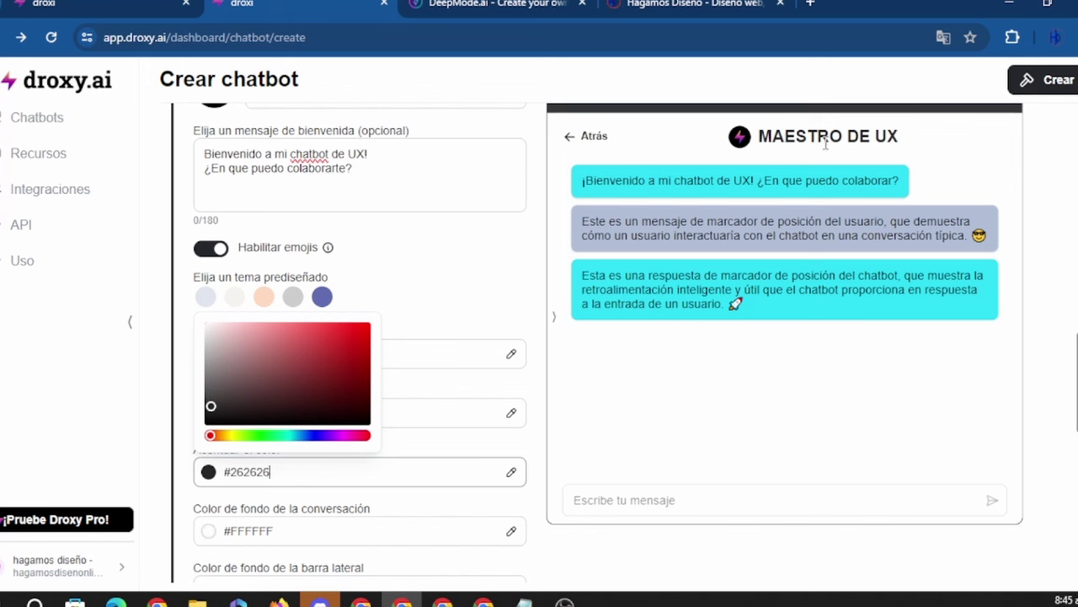
click(213, 341)
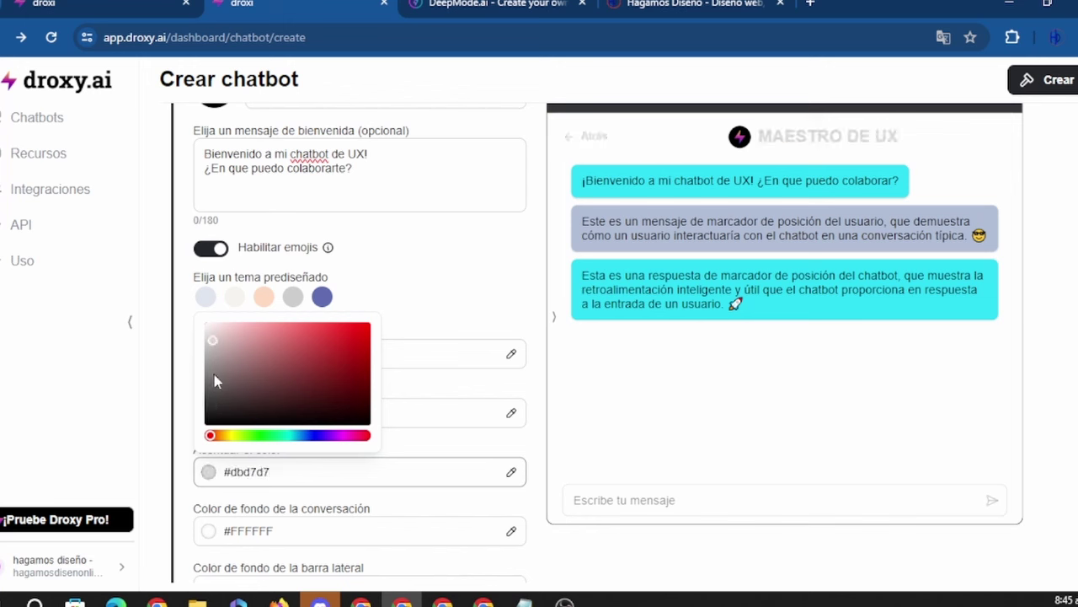
click(214, 376)
click(213, 410)
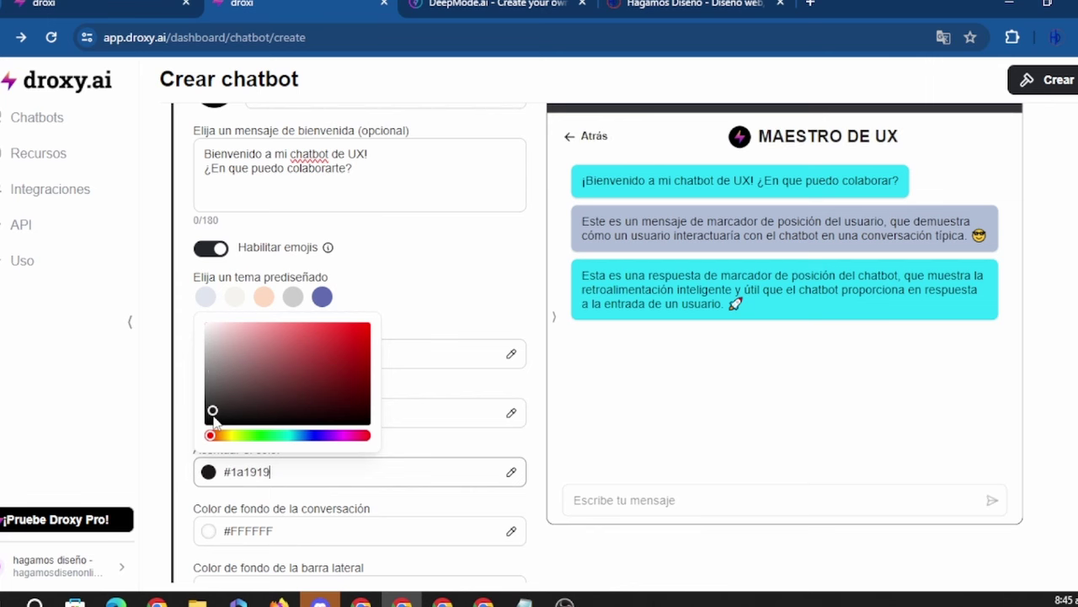
click(429, 393)
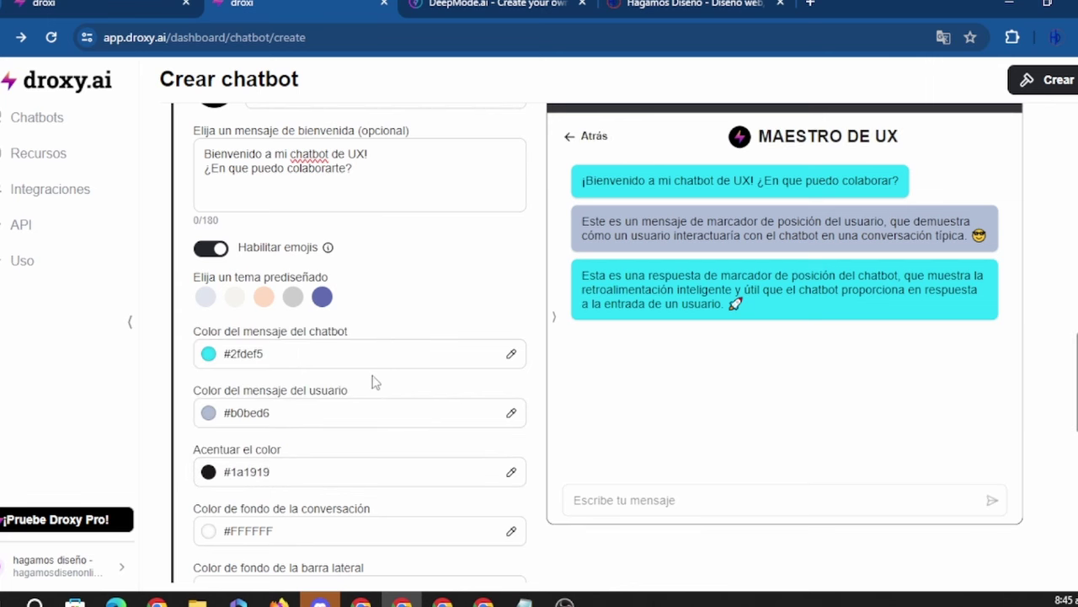
Set the conversation background color to the dark blue #283e4f and check it in the chat preview.
scroll(370, 379, down, 2)
scroll(770, 258, up, 2)
scroll(325, 434, down, 1)
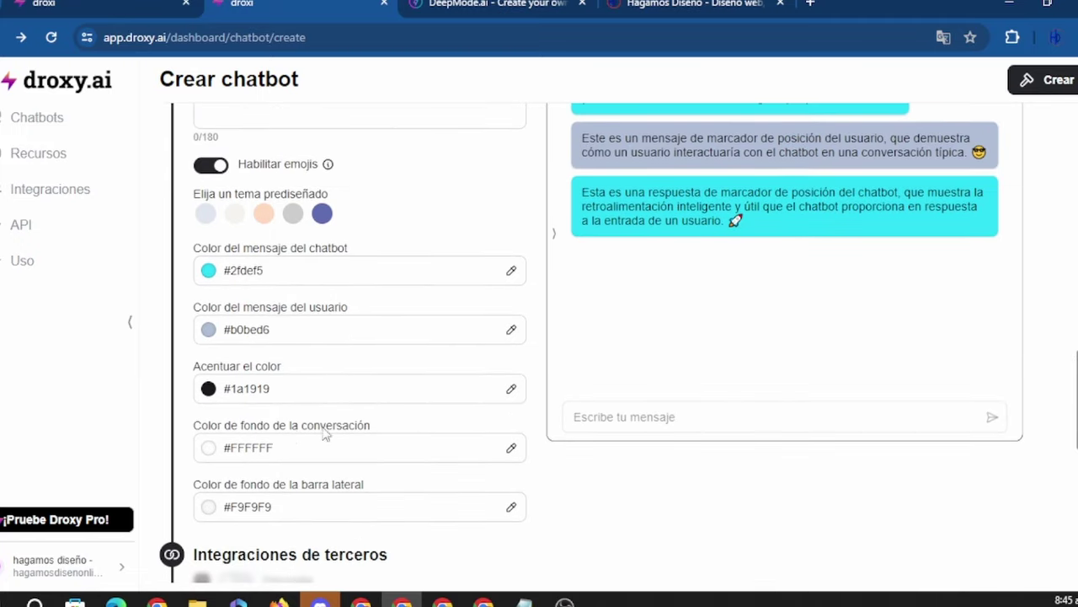
click(208, 448)
click(231, 336)
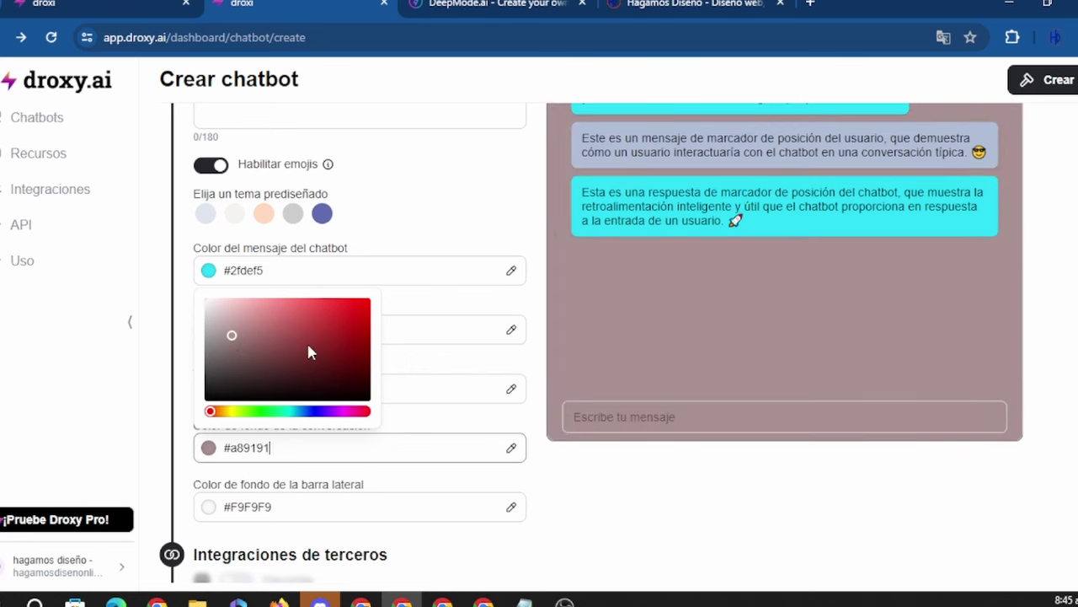
click(286, 411)
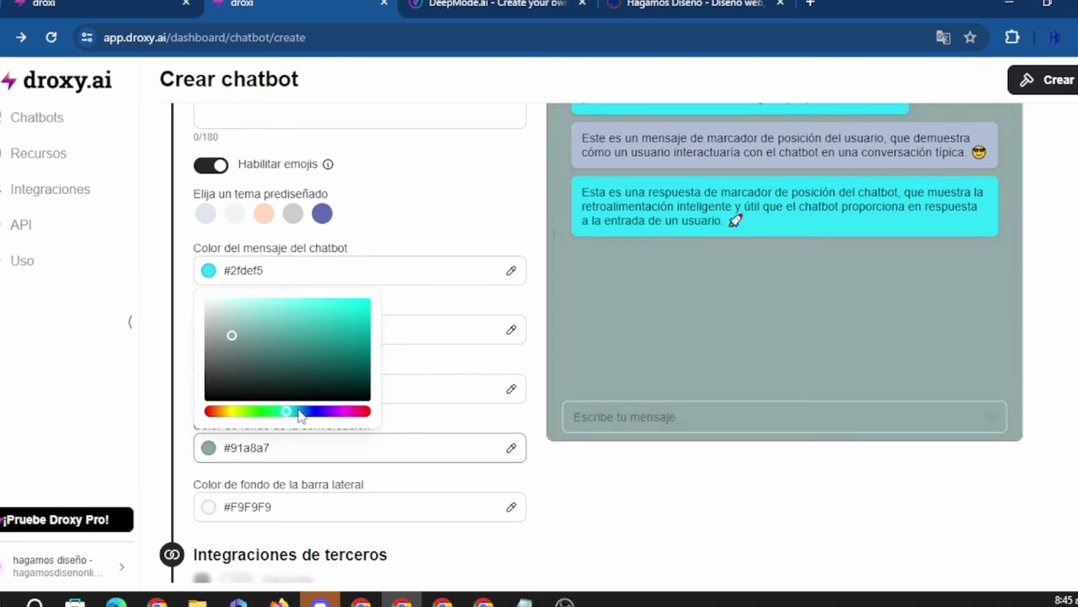
click(298, 411)
click(287, 367)
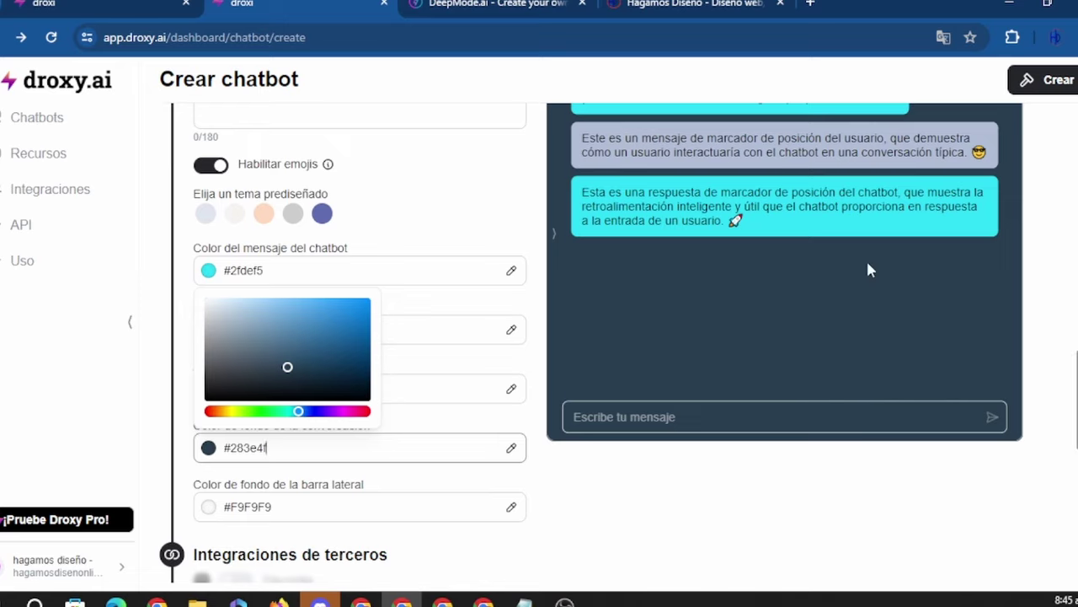
scroll(868, 265, up, 4)
scroll(867, 265, down, 2)
scroll(691, 285, down, 2)
scroll(818, 239, up, 1)
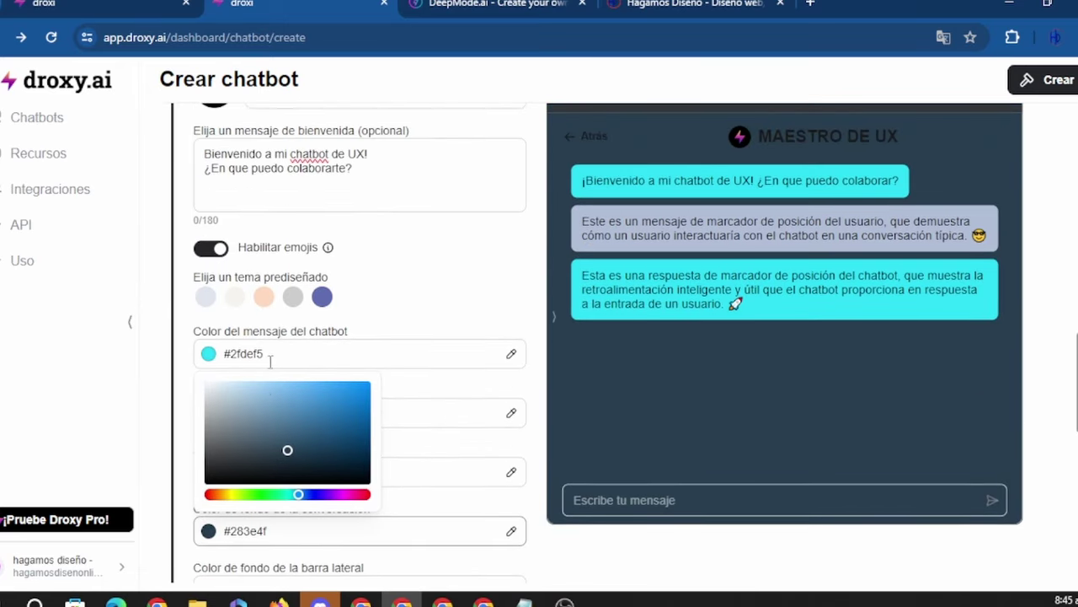
click(394, 333)
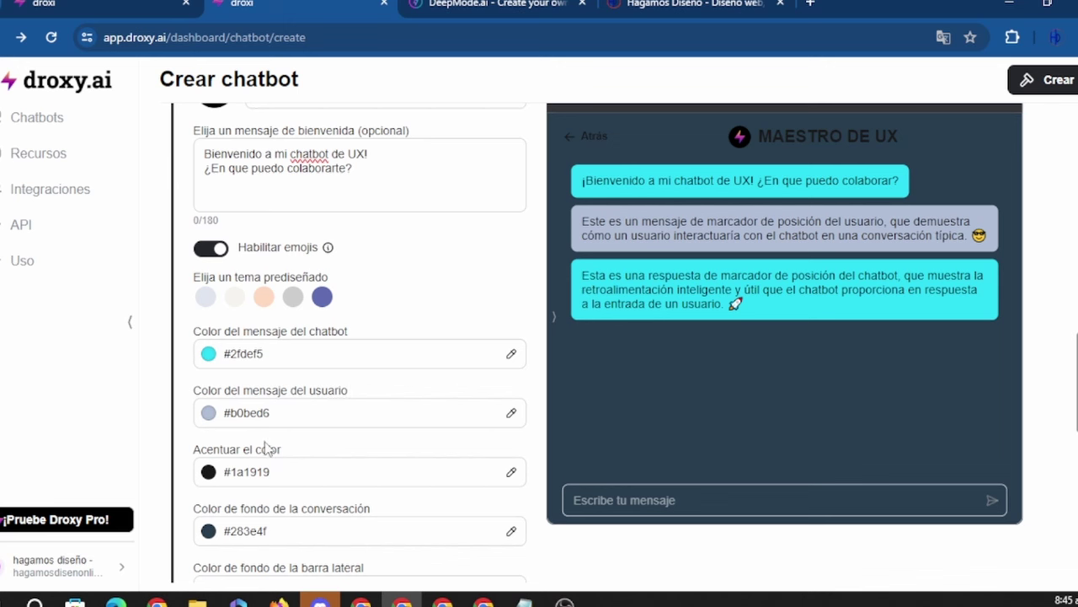
Change the accent color to white, #ffffff, for contrast against the dark conversation background.
click(210, 470)
drag(217, 399, 206, 320)
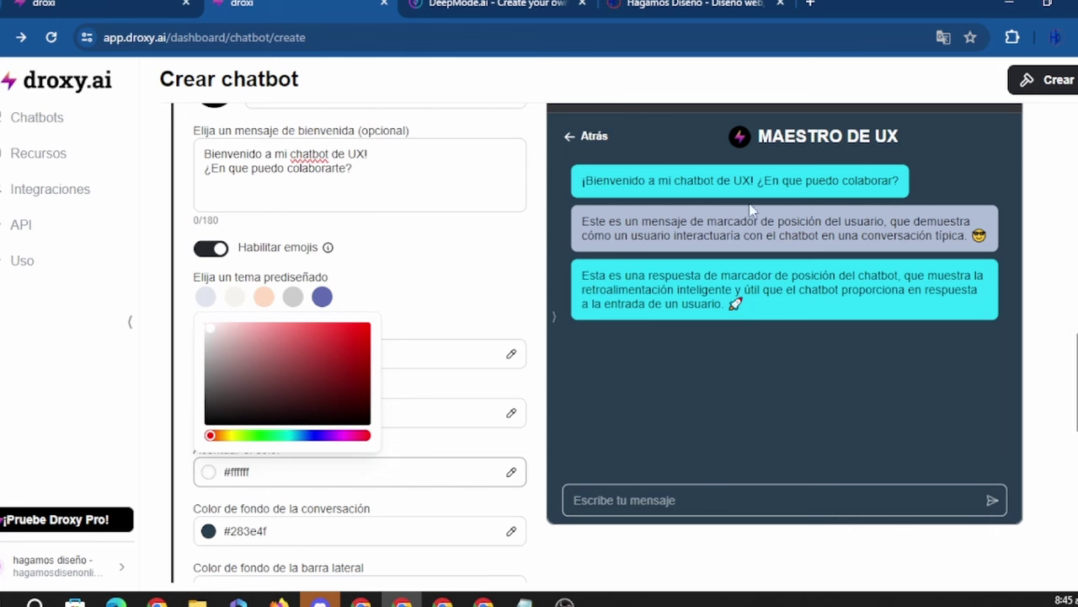
click(417, 329)
scroll(392, 423, down, 2)
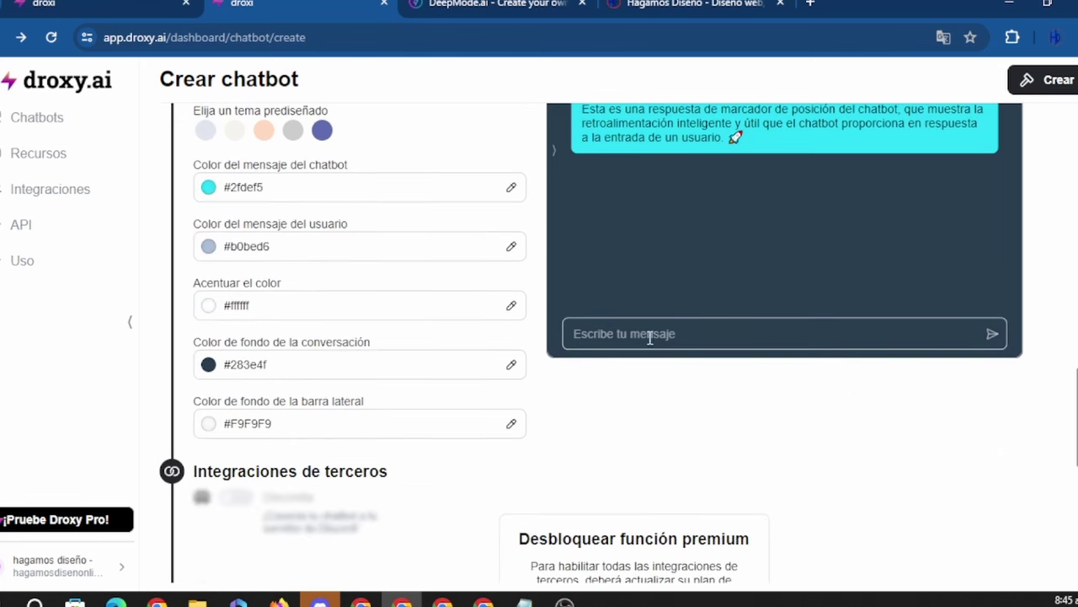
Set the sidebar background color to white, #ffffff, and check it by opening the sidebar in the chat preview.
scroll(758, 320, up, 1)
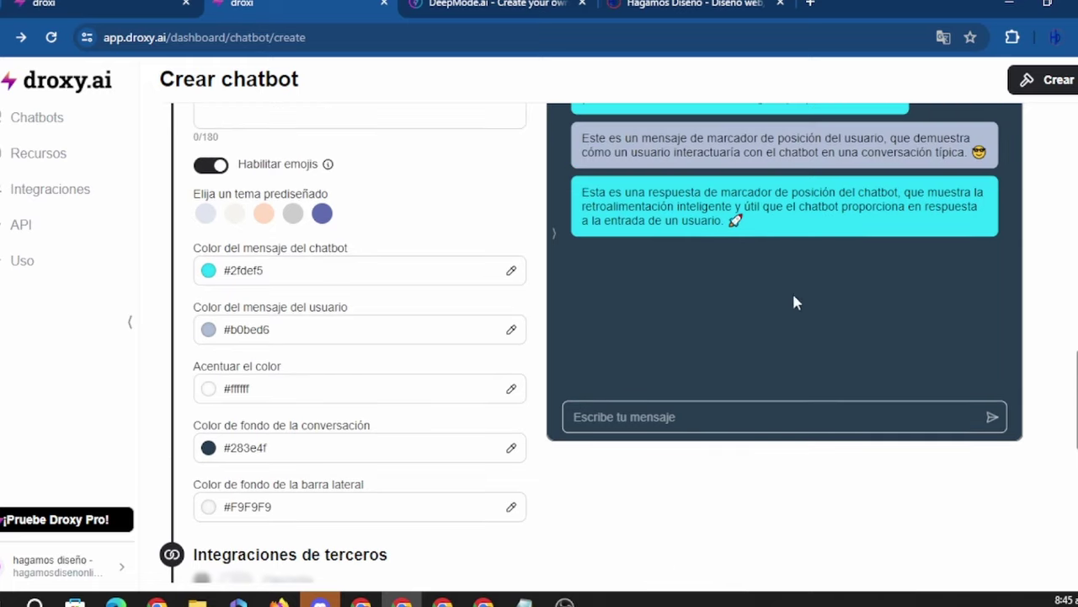
scroll(674, 298, up, 1)
scroll(648, 332, down, 1)
click(208, 506)
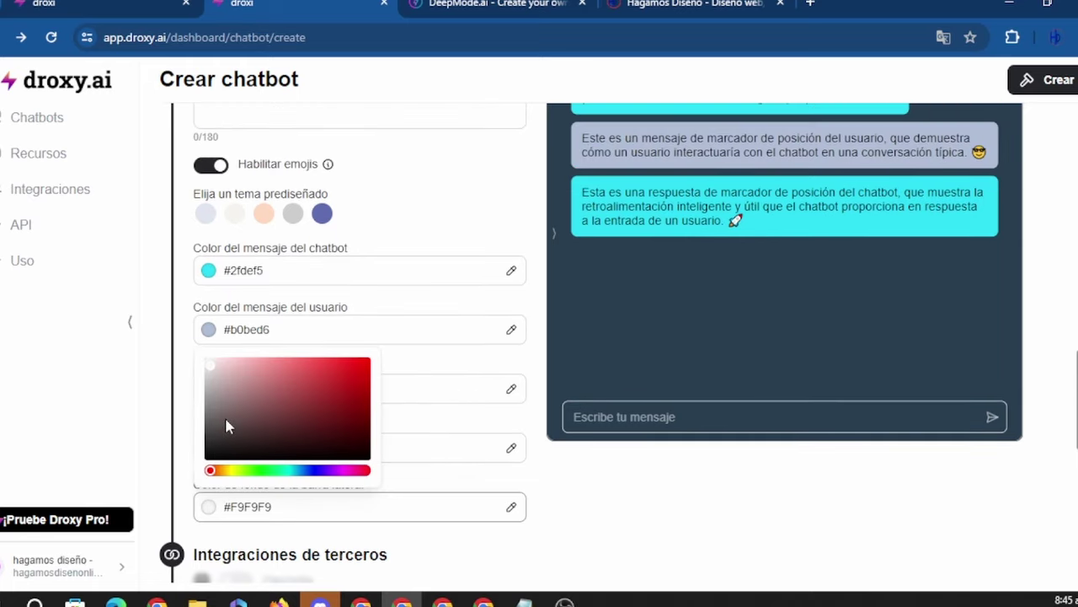
scroll(715, 341, up, 4)
scroll(713, 337, down, 2)
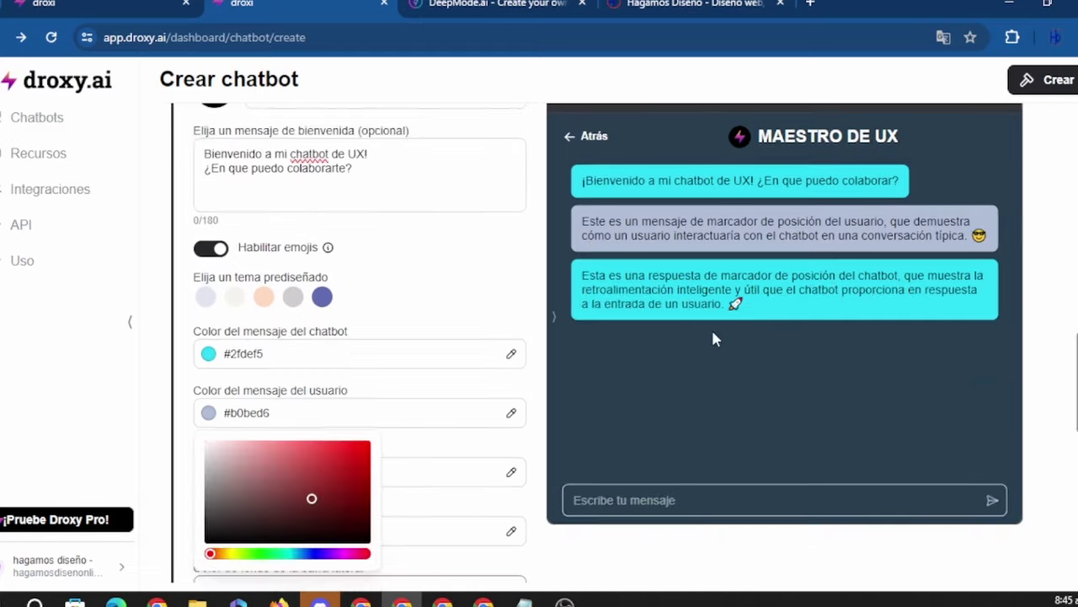
scroll(724, 304, up, 2)
scroll(651, 275, down, 2)
drag(210, 472, 210, 444)
click(548, 375)
scroll(758, 312, up, 3)
scroll(572, 312, down, 3)
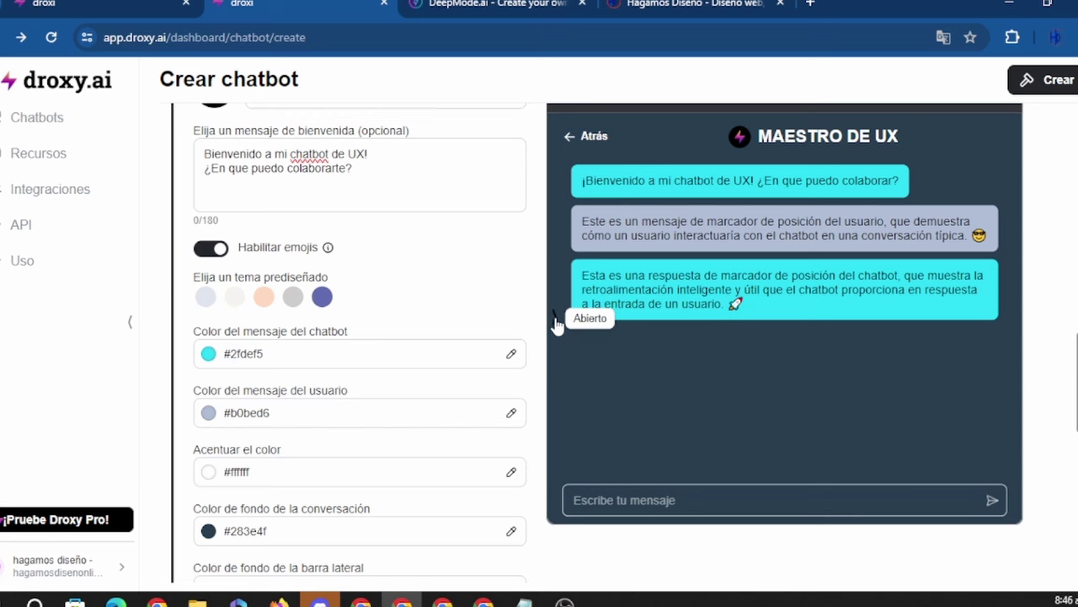
Review the third-party integrations and tools sections of the chatbot form for options that require a plan upgrade.
scroll(362, 362, down, 3)
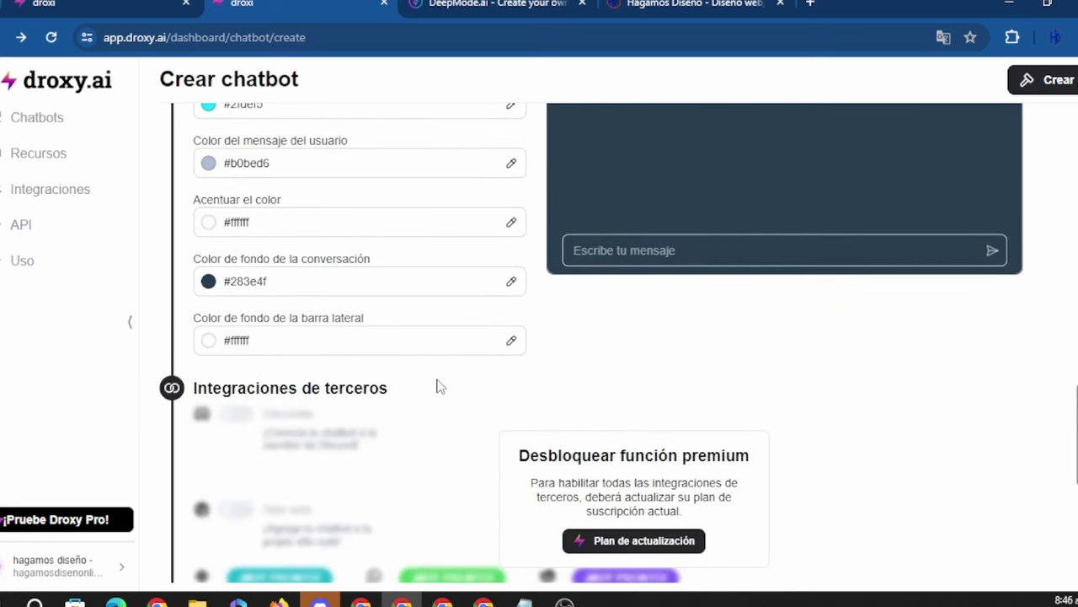
scroll(581, 337, up, 3)
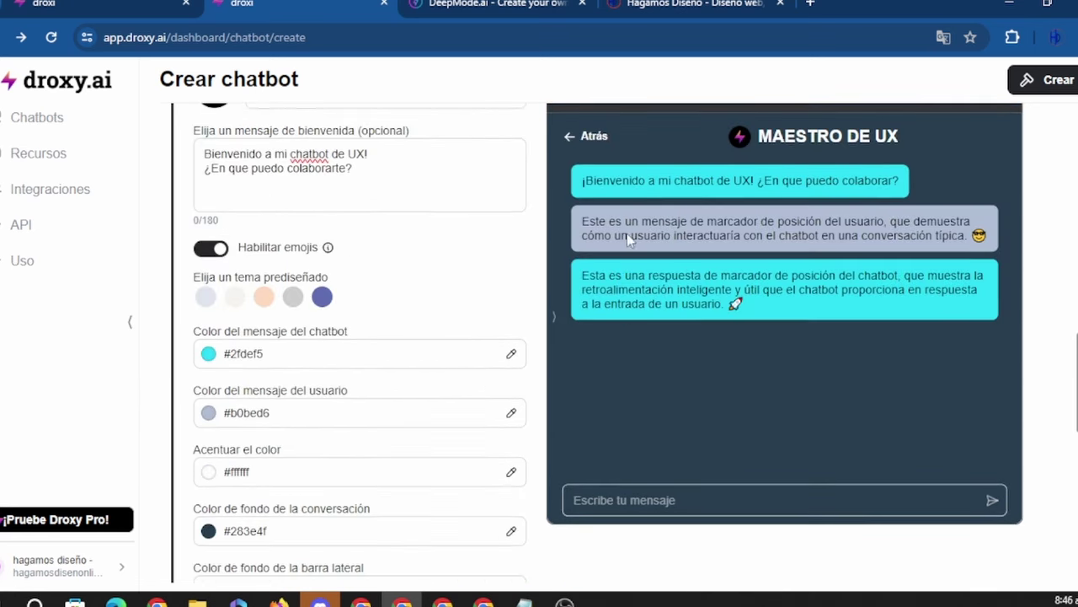
scroll(492, 372, down, 2)
scroll(493, 375, down, 4)
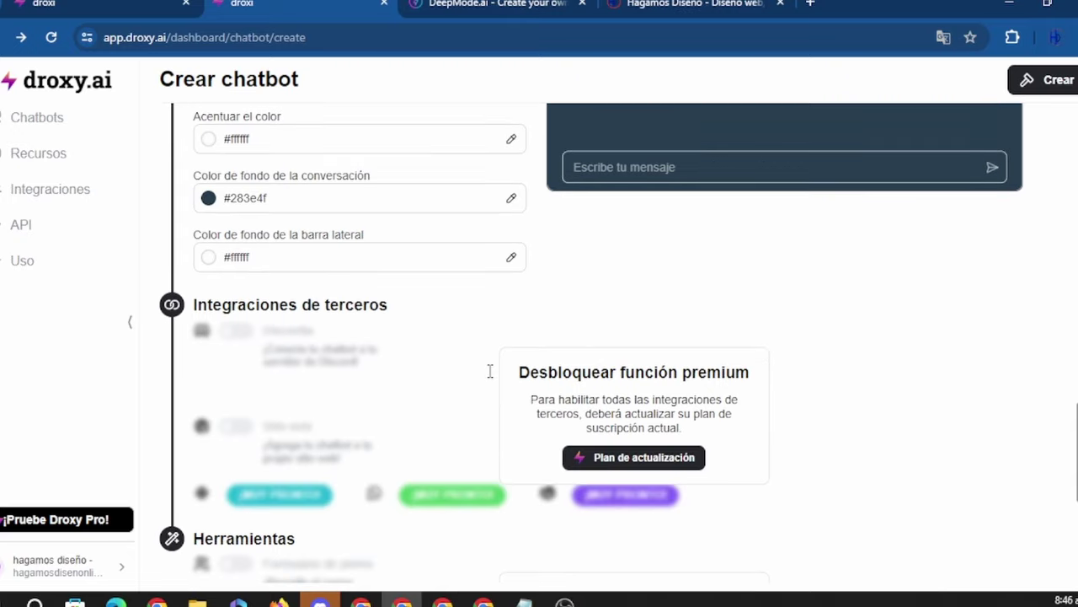
scroll(528, 315, down, 2)
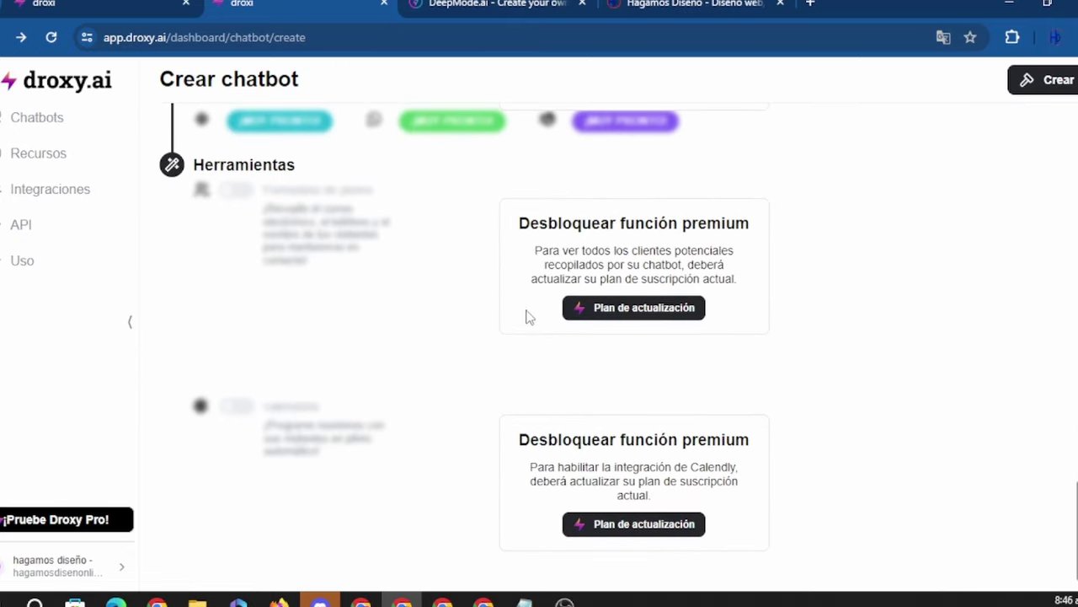
scroll(424, 241, up, 4)
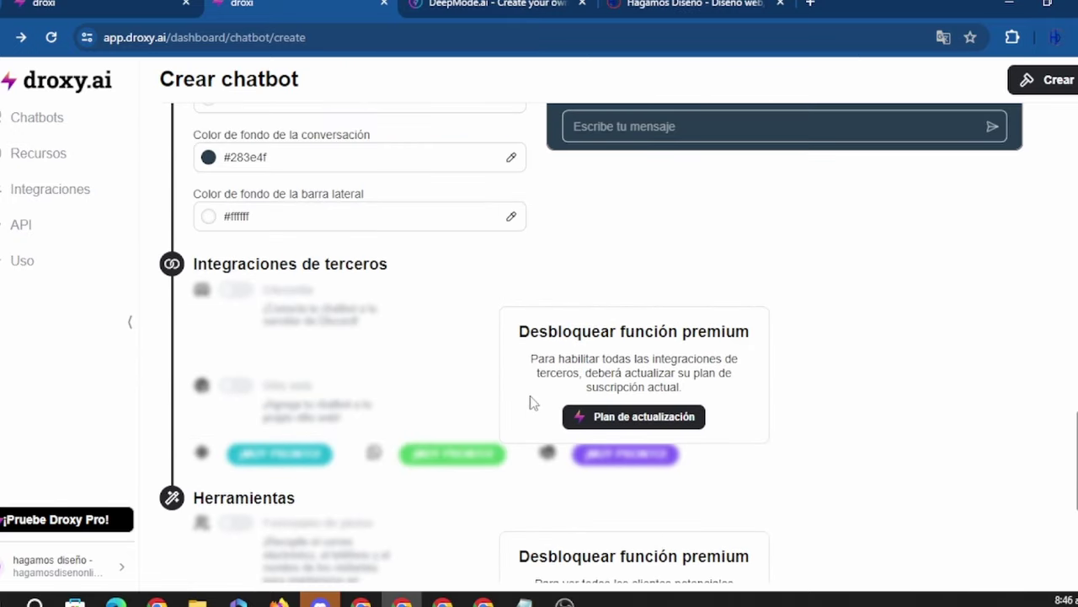
scroll(642, 403, down, 4)
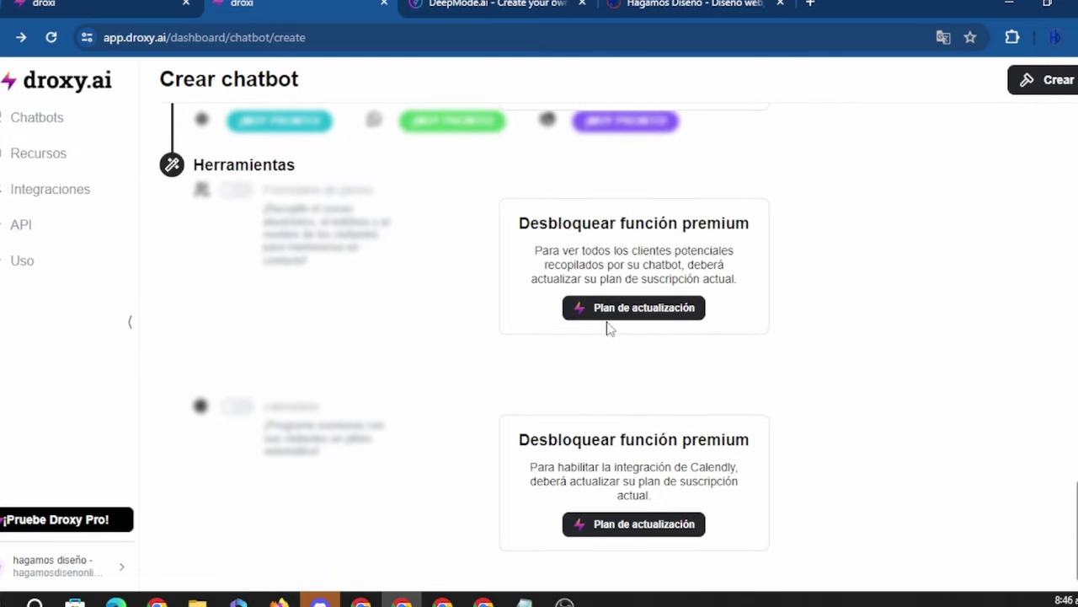
scroll(665, 432, up, 1)
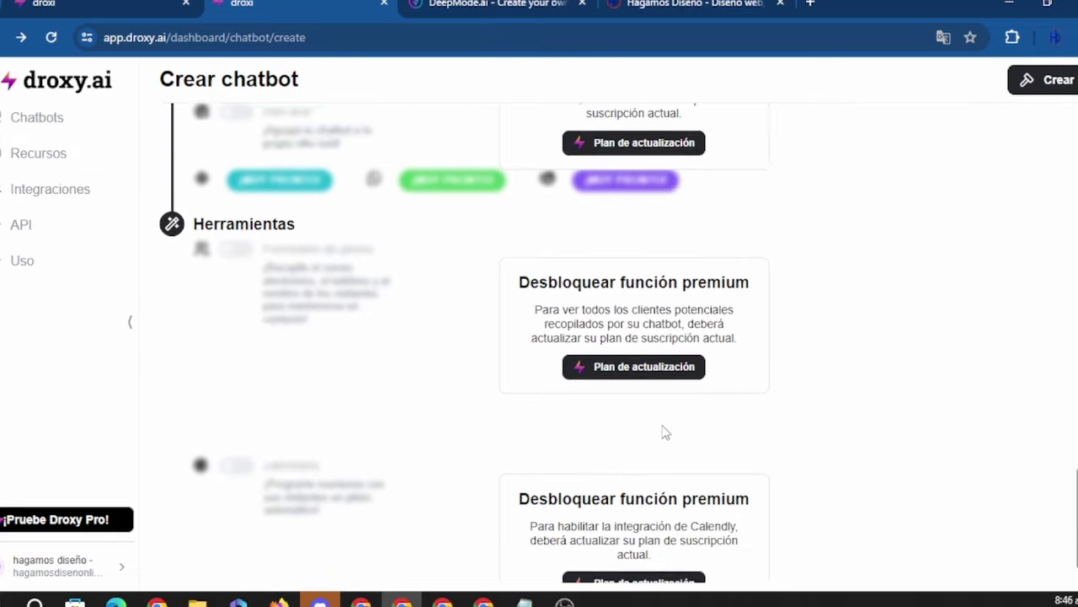
Check the configured appearance and selected resources, and create the MASTER de UX chatbot.
scroll(666, 432, up, 9)
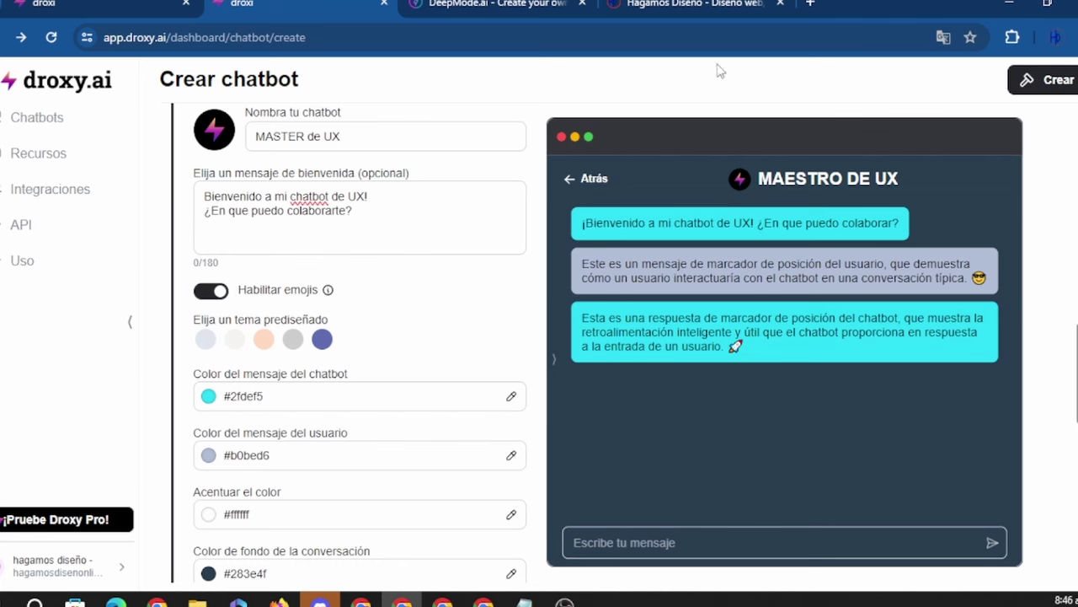
scroll(944, 240, down, 10)
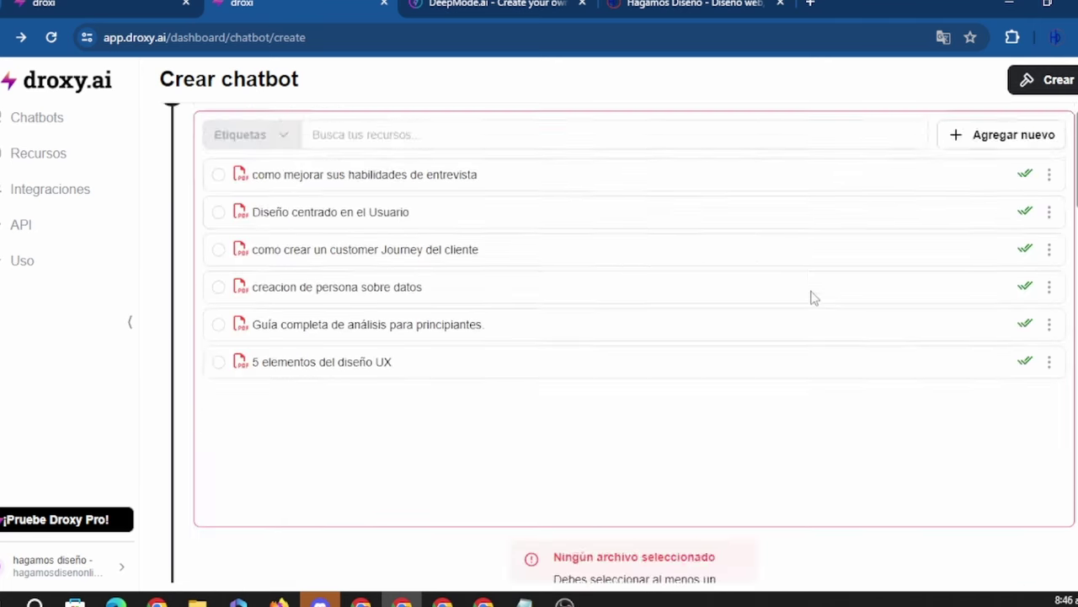
click(1037, 84)
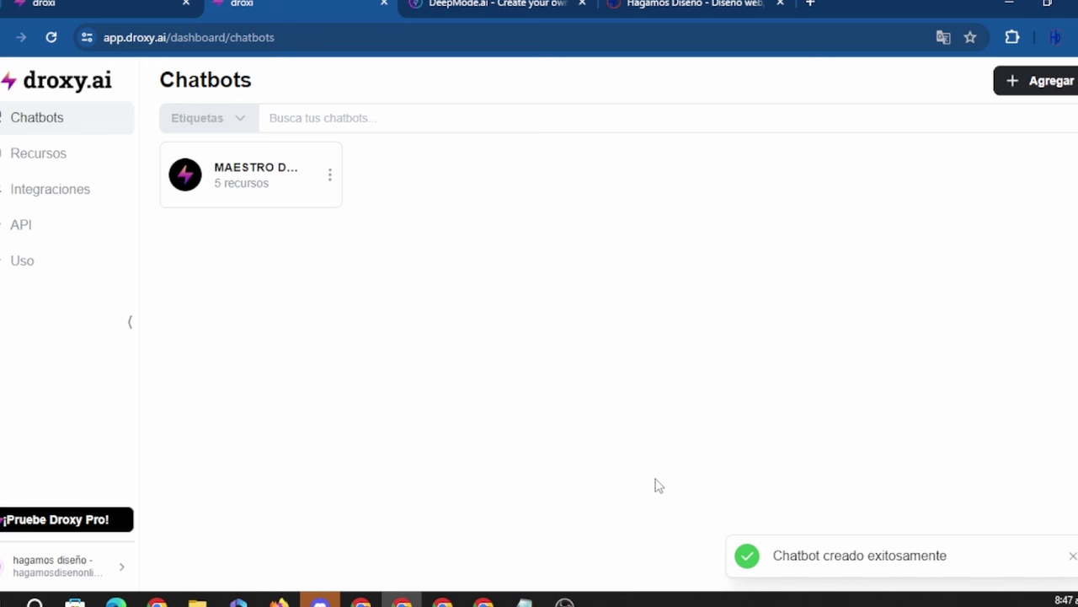
Open the new chatbot and ask it "hola me podrías decir que es la experiencia de usuario?".
click(248, 180)
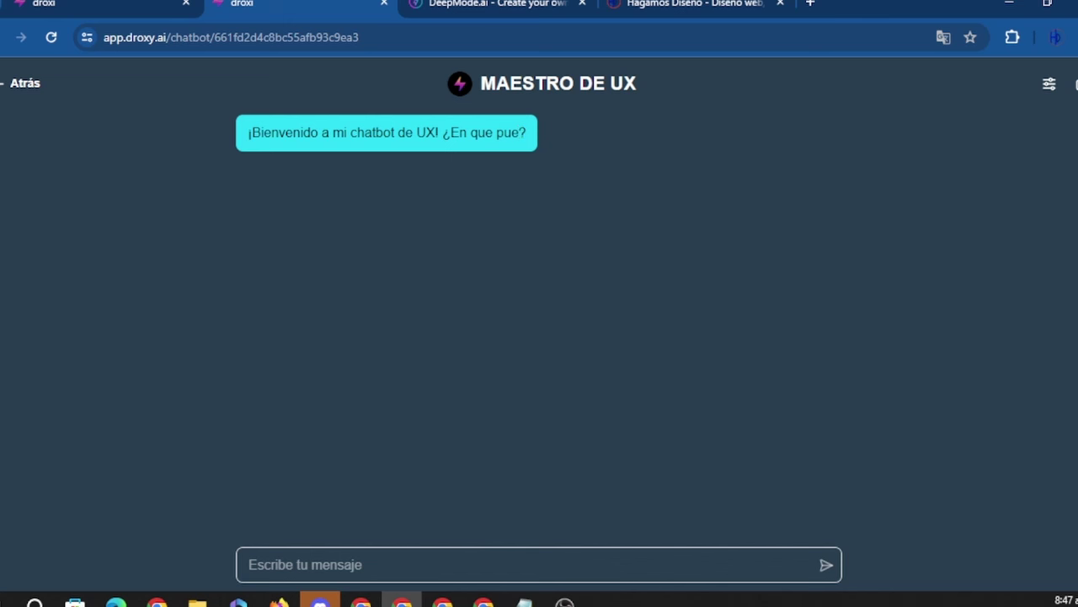
text(hola me podrías decir que es la experiencia de usuario?)
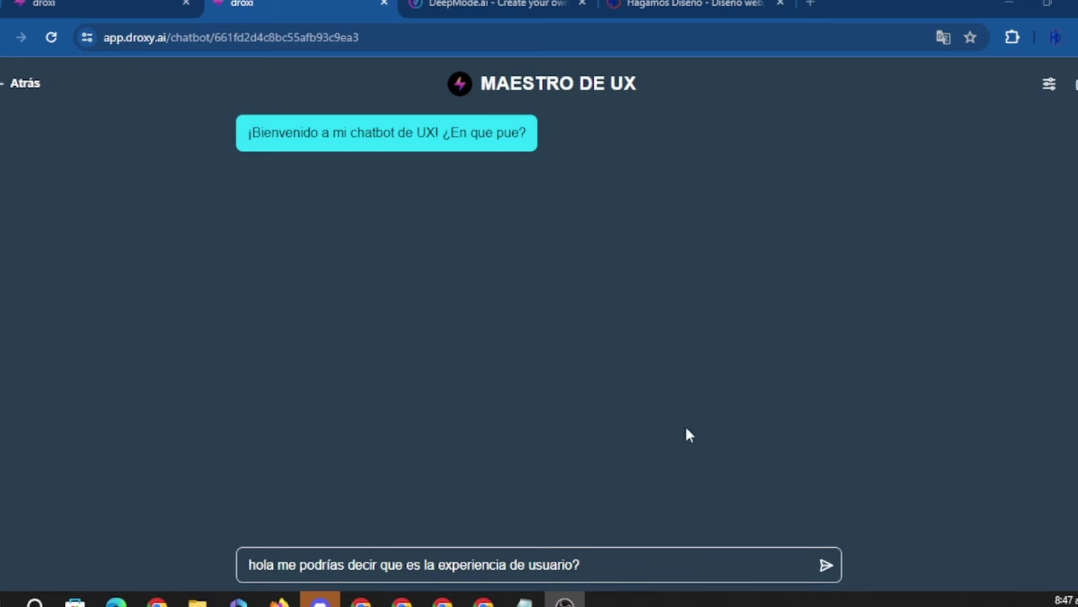
click(825, 565)
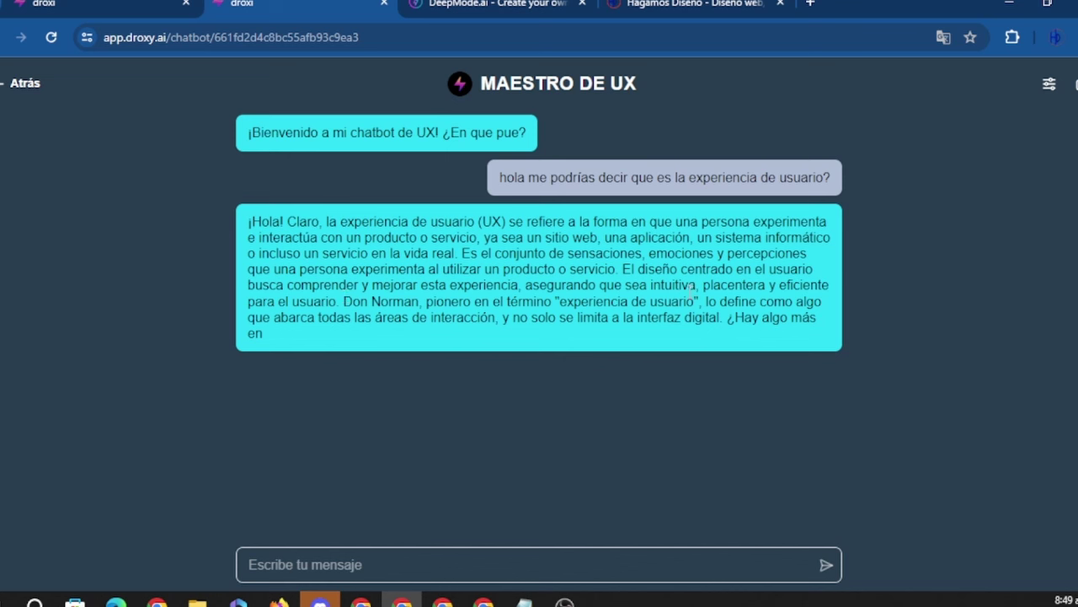
Clear the chat conversation, look at the chatbot's options, and return to the chatbot list.
click(1075, 84)
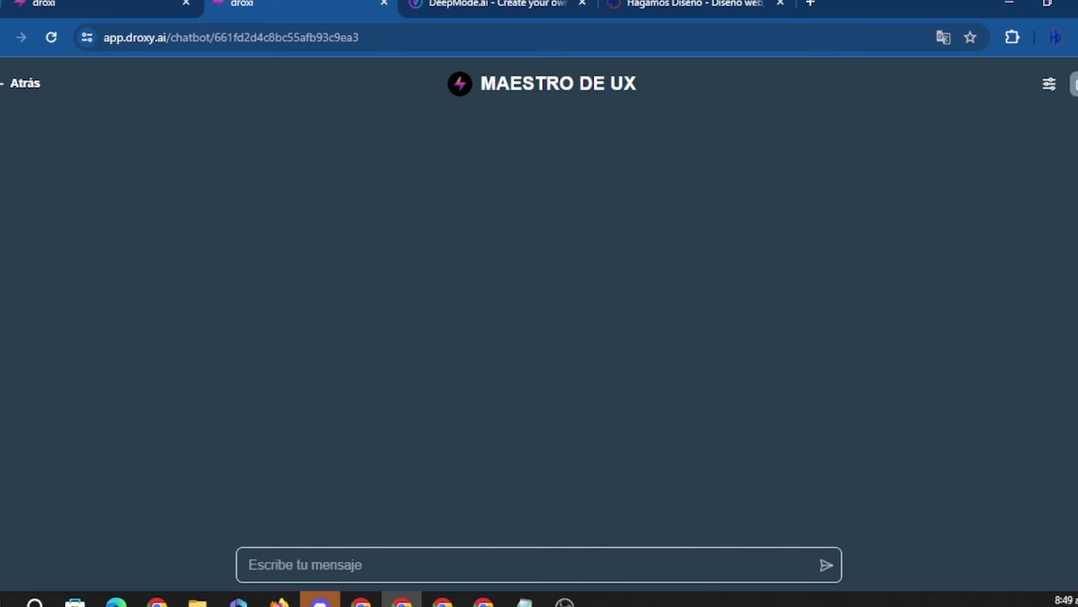
click(1049, 88)
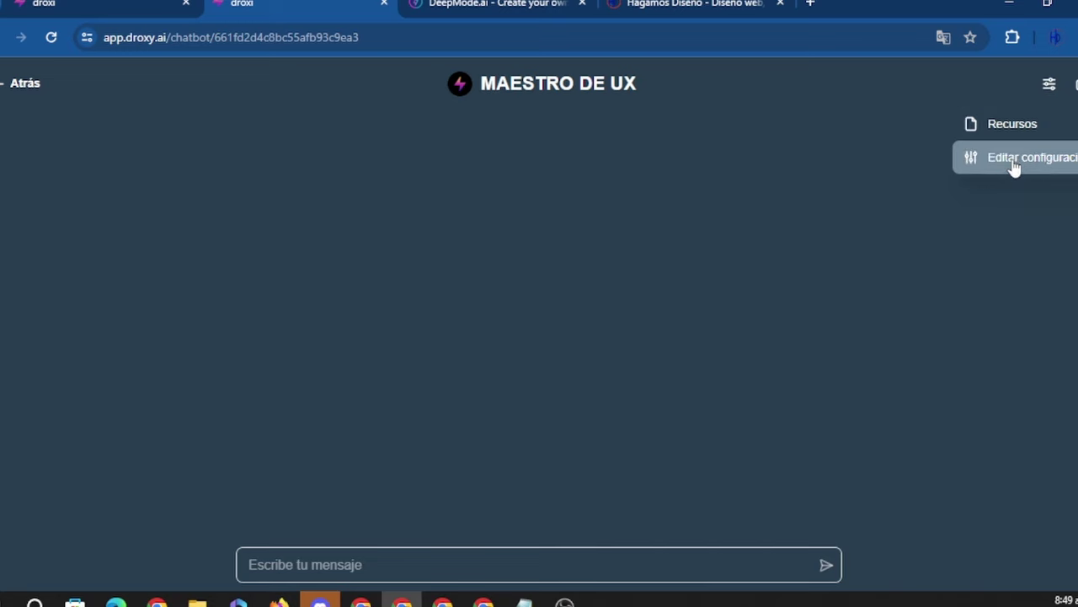
click(22, 84)
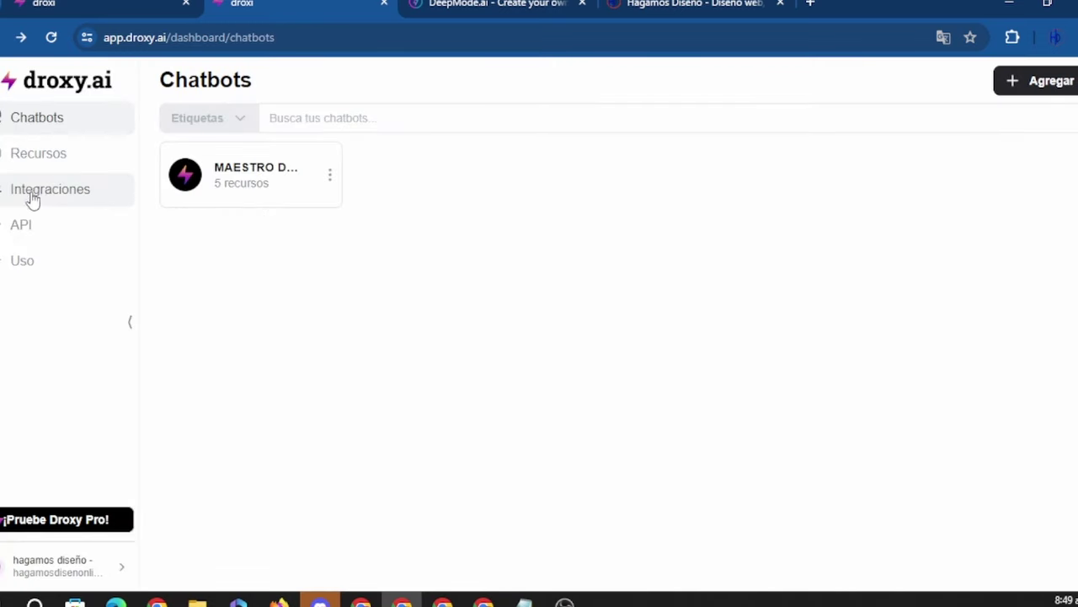
Examine the Zapier and Google Drive integrations in the account settings.
click(36, 196)
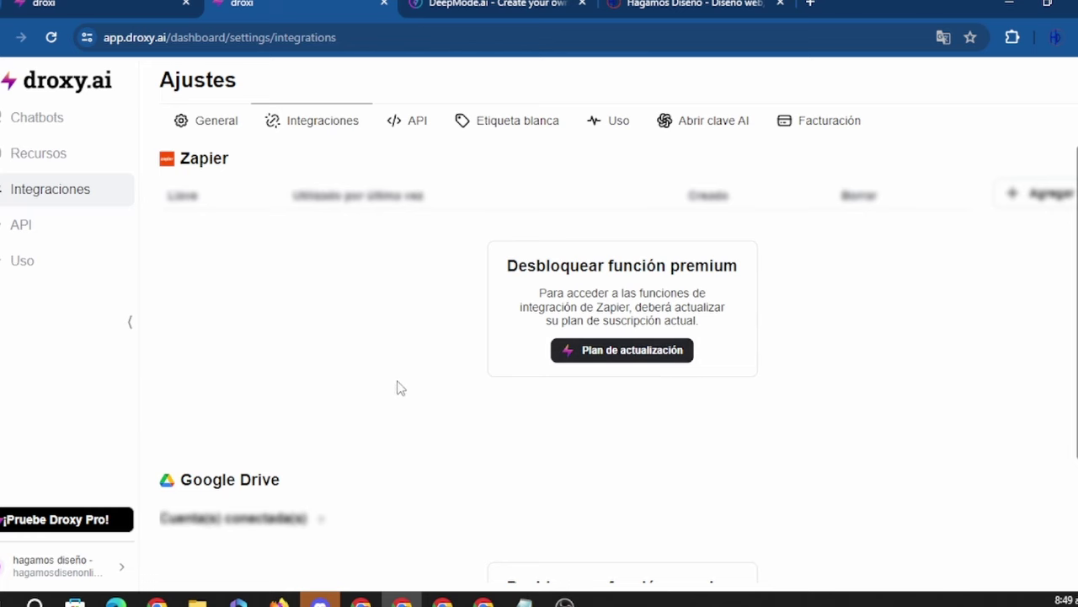
scroll(397, 385, down, 2)
scroll(397, 385, up, 2)
scroll(588, 385, down, 2)
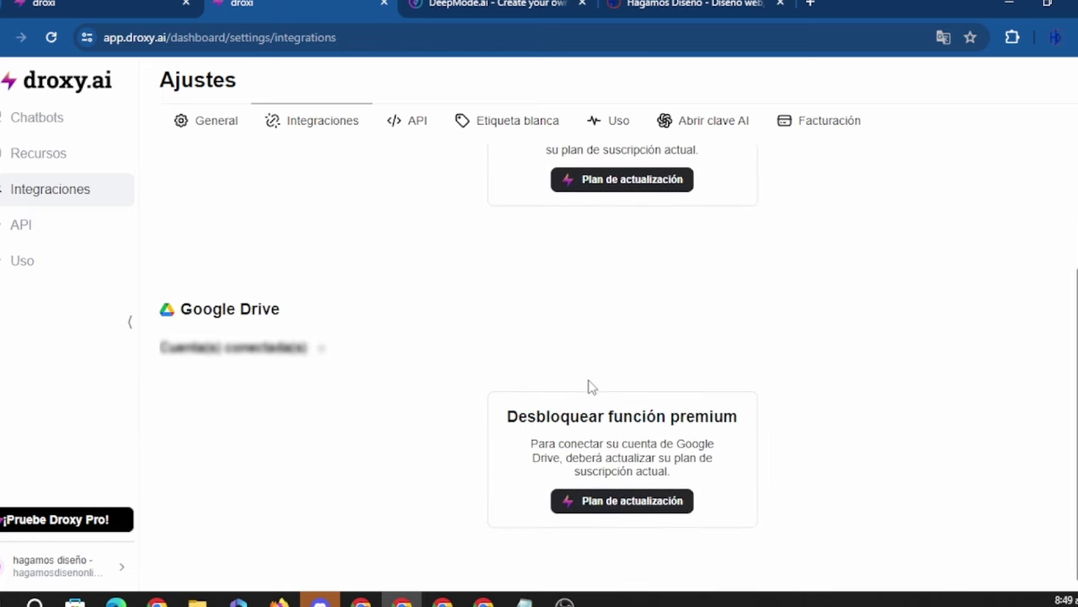
scroll(590, 379, up, 2)
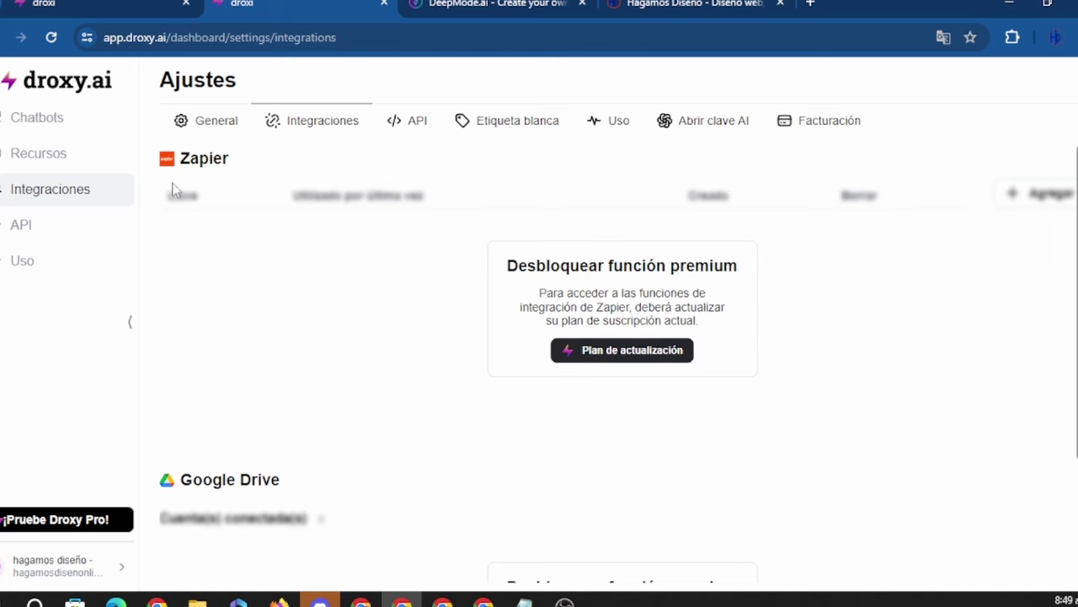
Review the API, white label, usage and OpenAI key pages of the account settings.
click(407, 128)
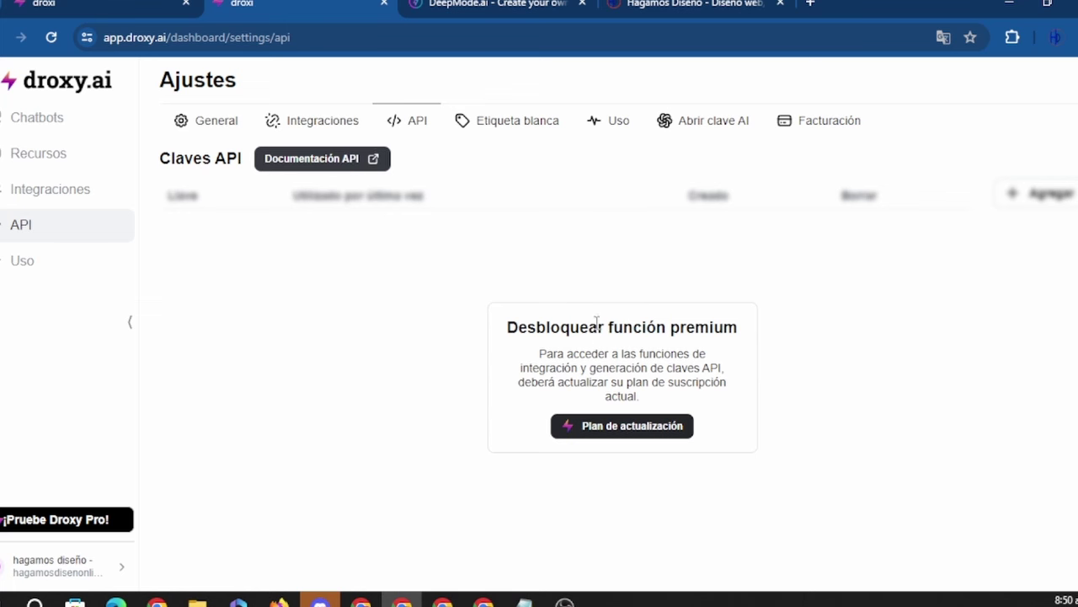
click(518, 121)
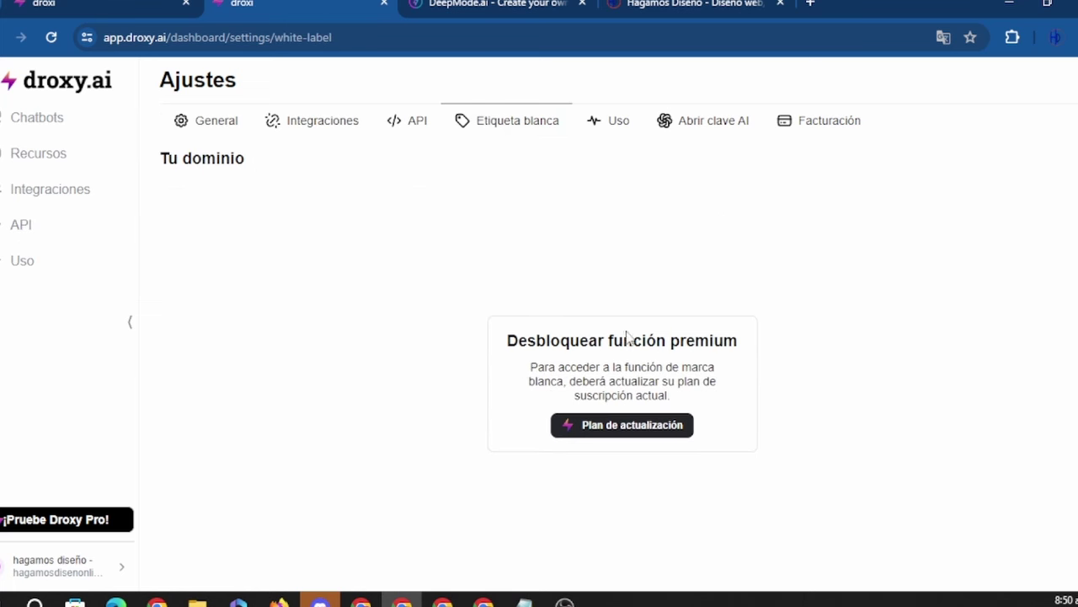
click(617, 127)
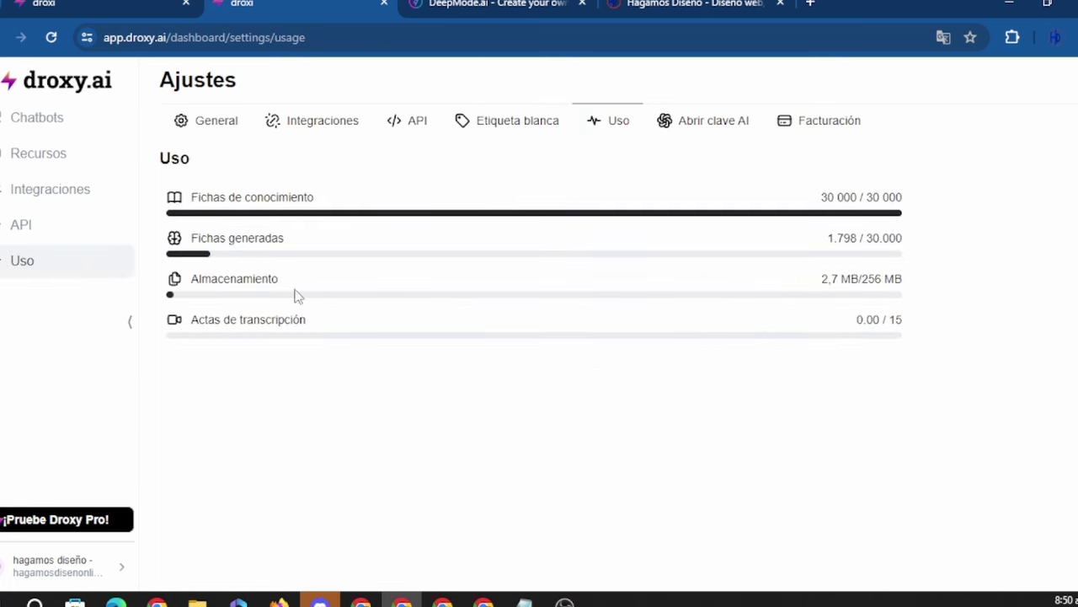
click(719, 132)
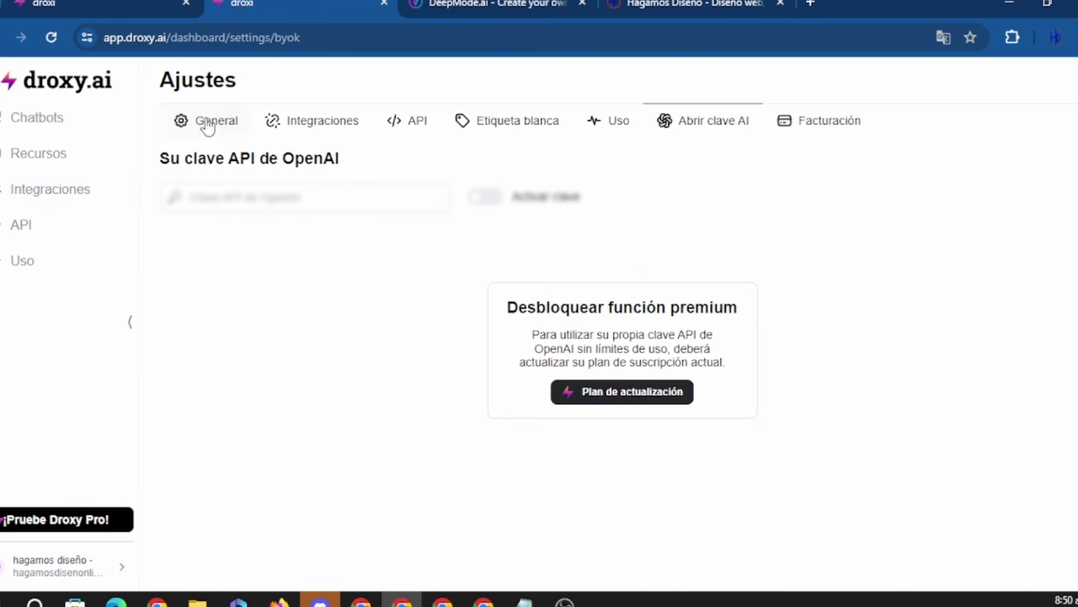
Reopen the MASTER de UX chatbot from the chatbot list and copy its web address for sharing.
click(37, 120)
click(258, 202)
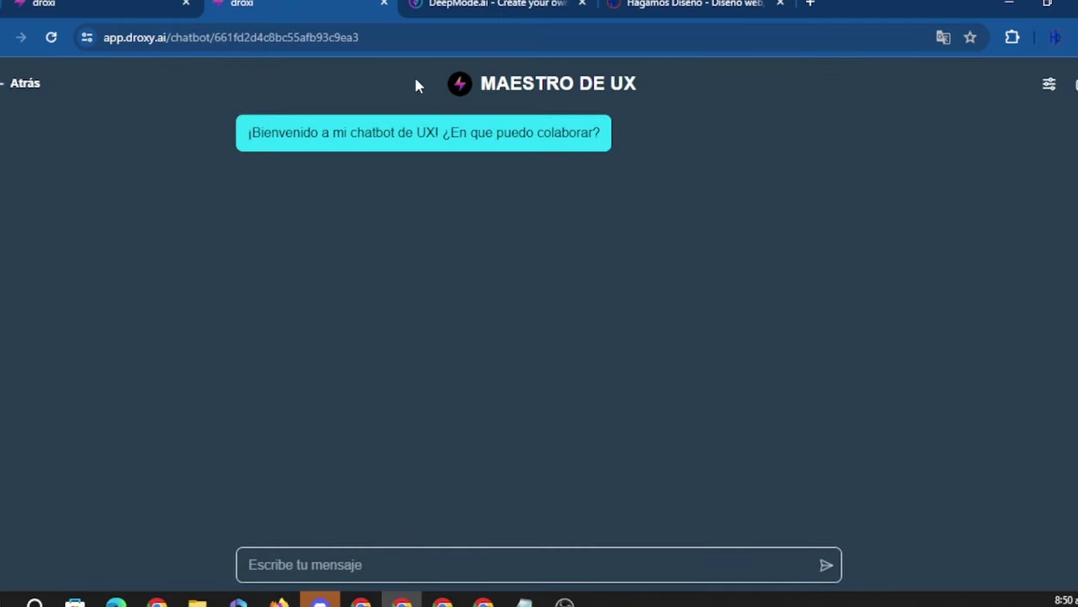
click(387, 37)
key(ctrl+c)
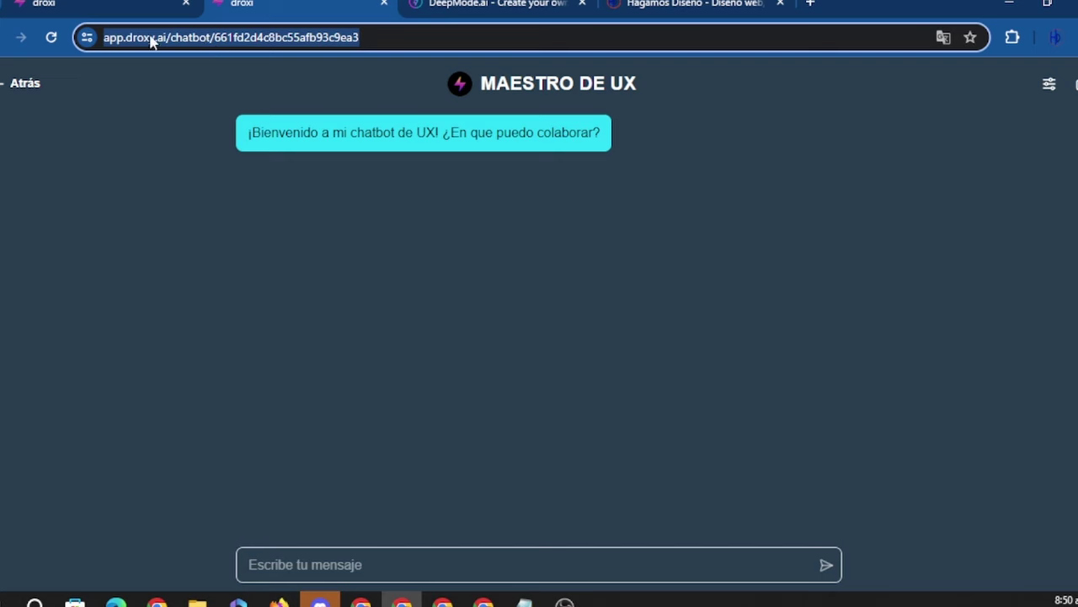
right_click(277, 42)
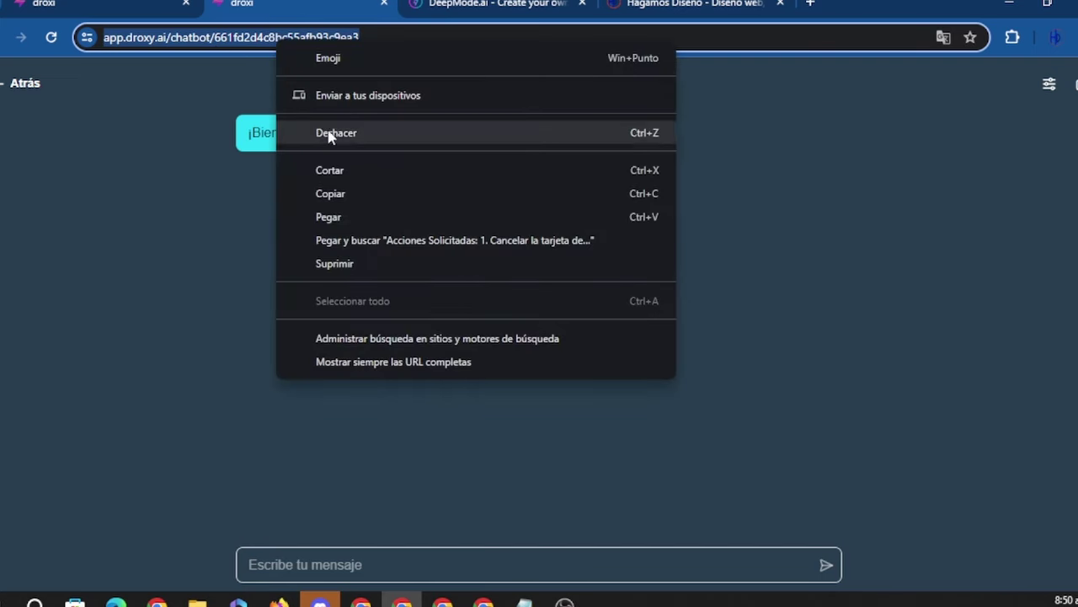
click(341, 200)
Load the copied chatbot link in a new browser tab and dismiss the translation prompt.
click(811, 4)
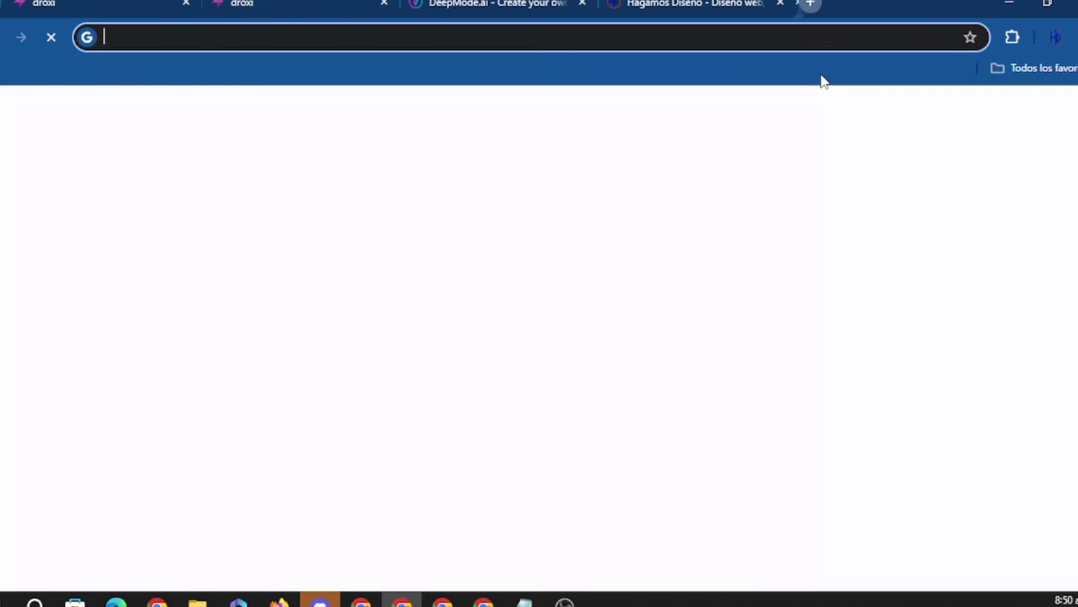
right_click(200, 33)
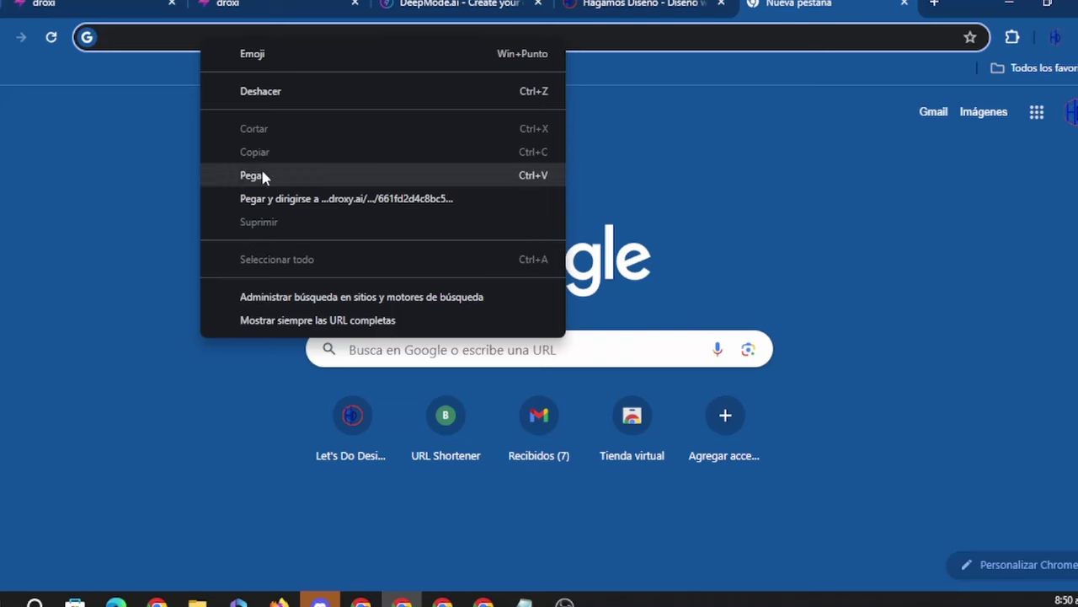
click(267, 175)
key(Return)
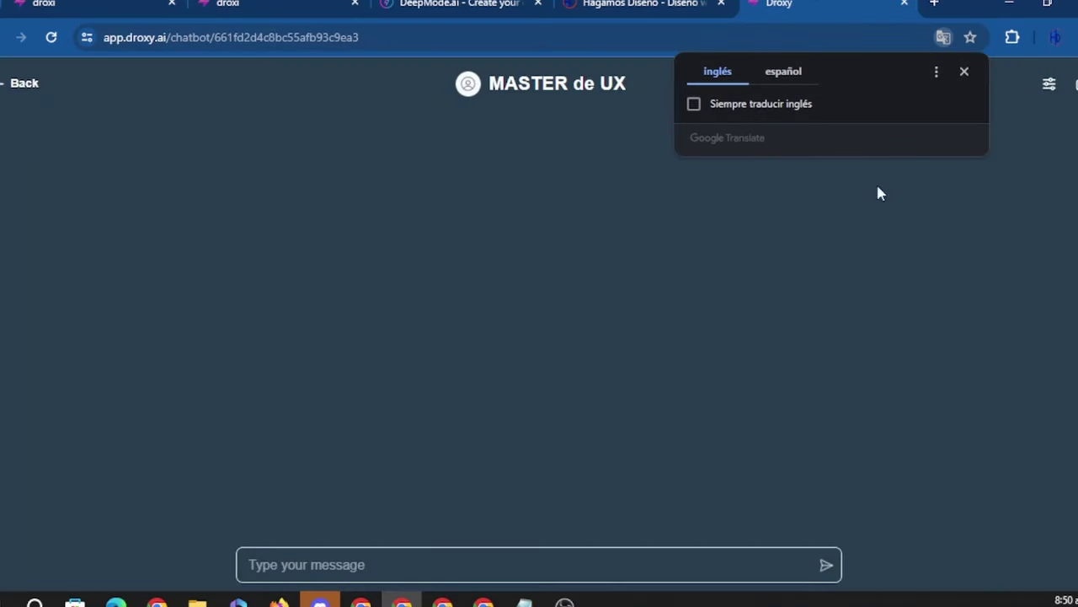
click(963, 72)
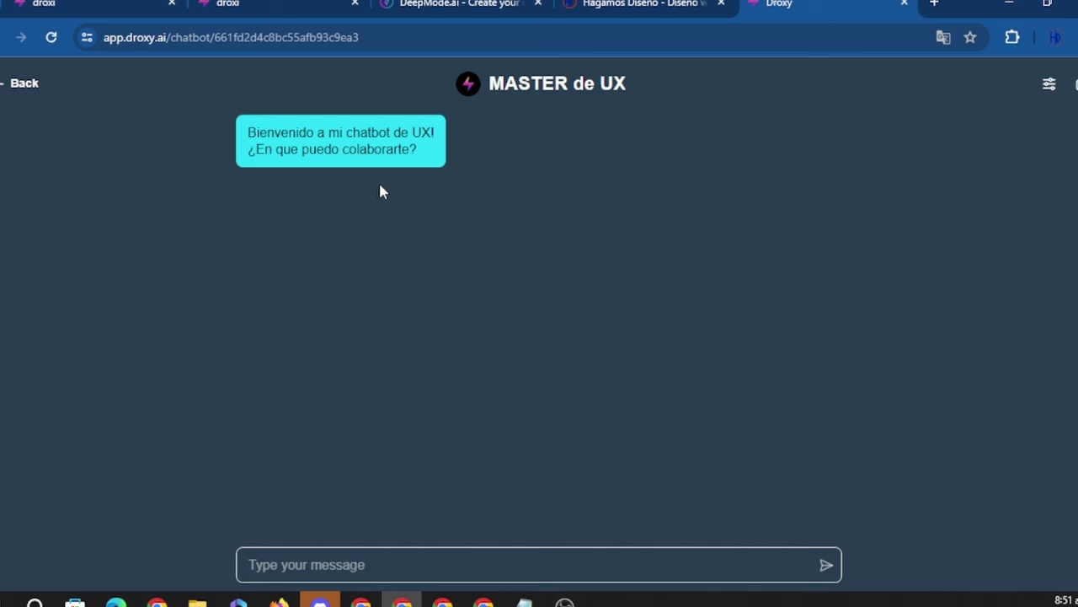
View the Droxy home page tab and return to the translated chatbot tab.
click(291, 6)
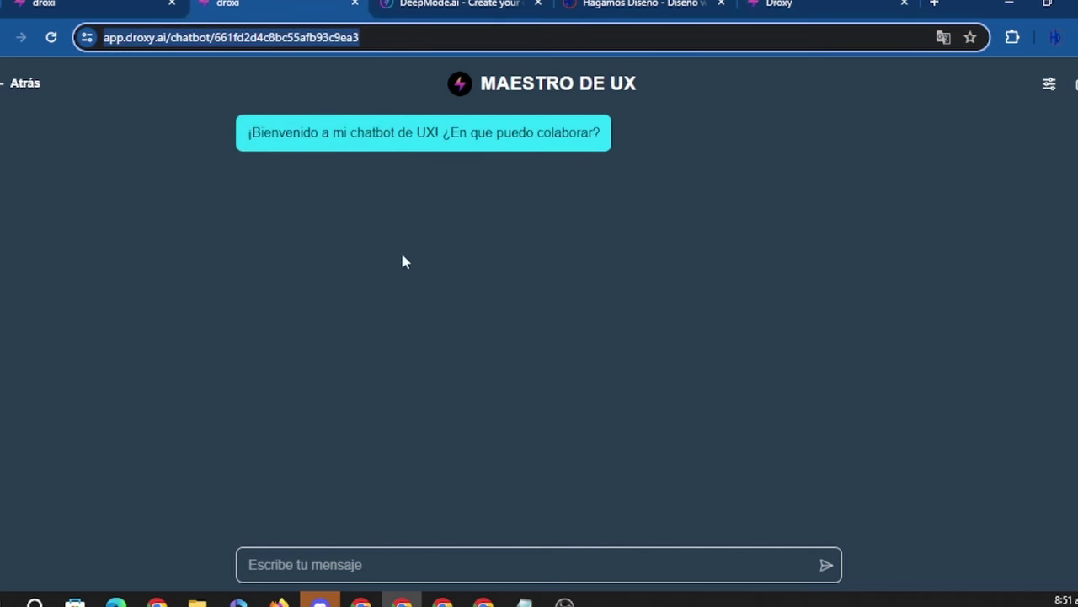
click(99, 9)
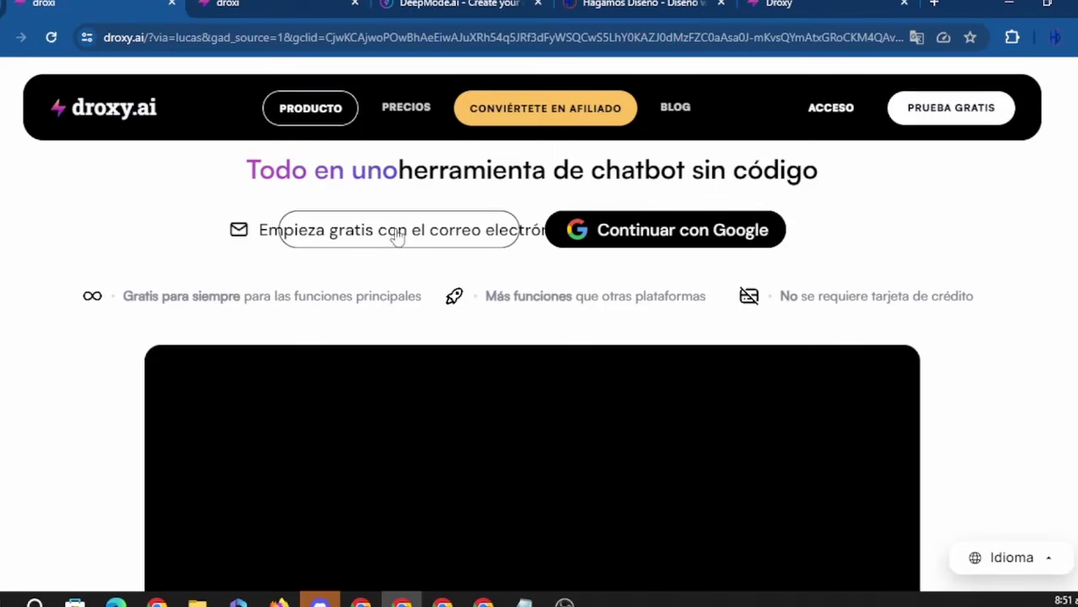
click(244, 6)
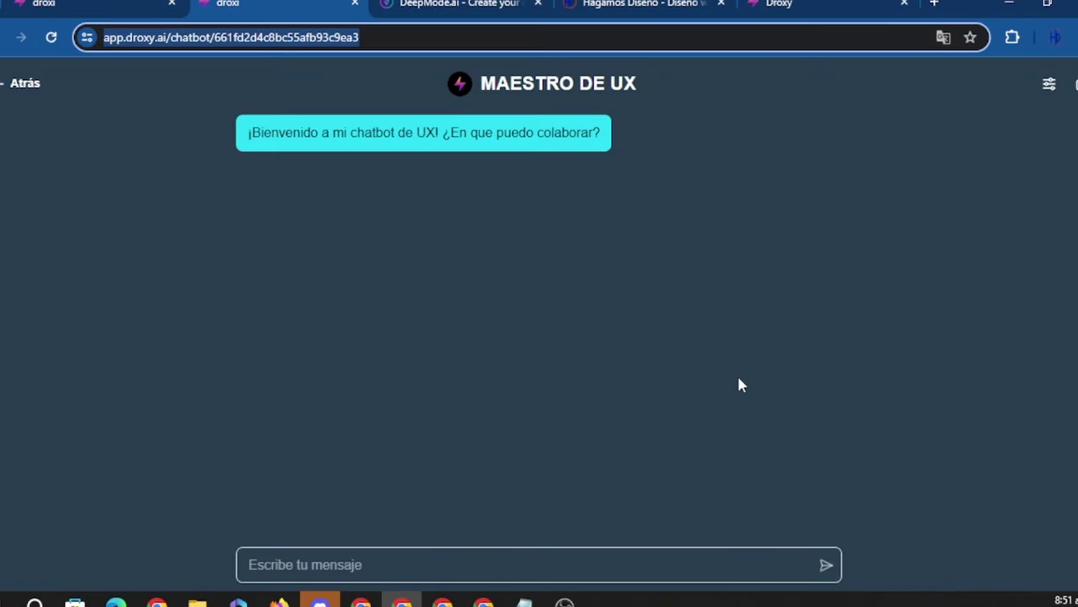